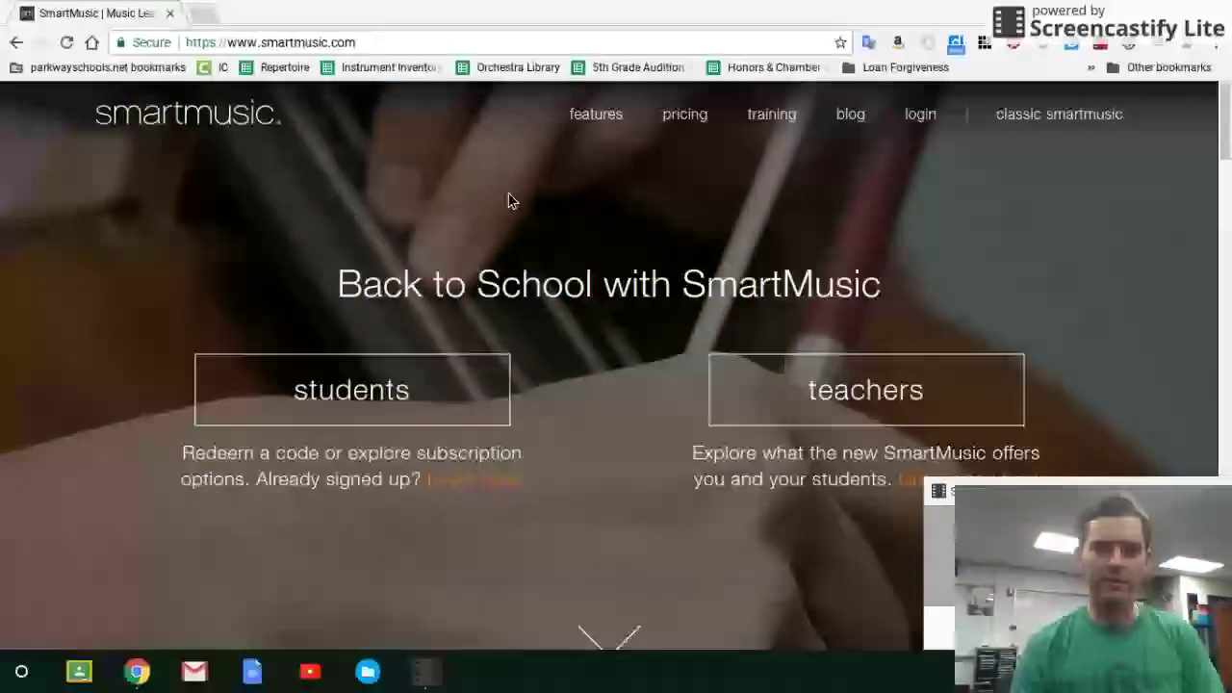
Go to the SmartMusic login page from the smartmusic.com navigation bar.
left_click(924, 118)
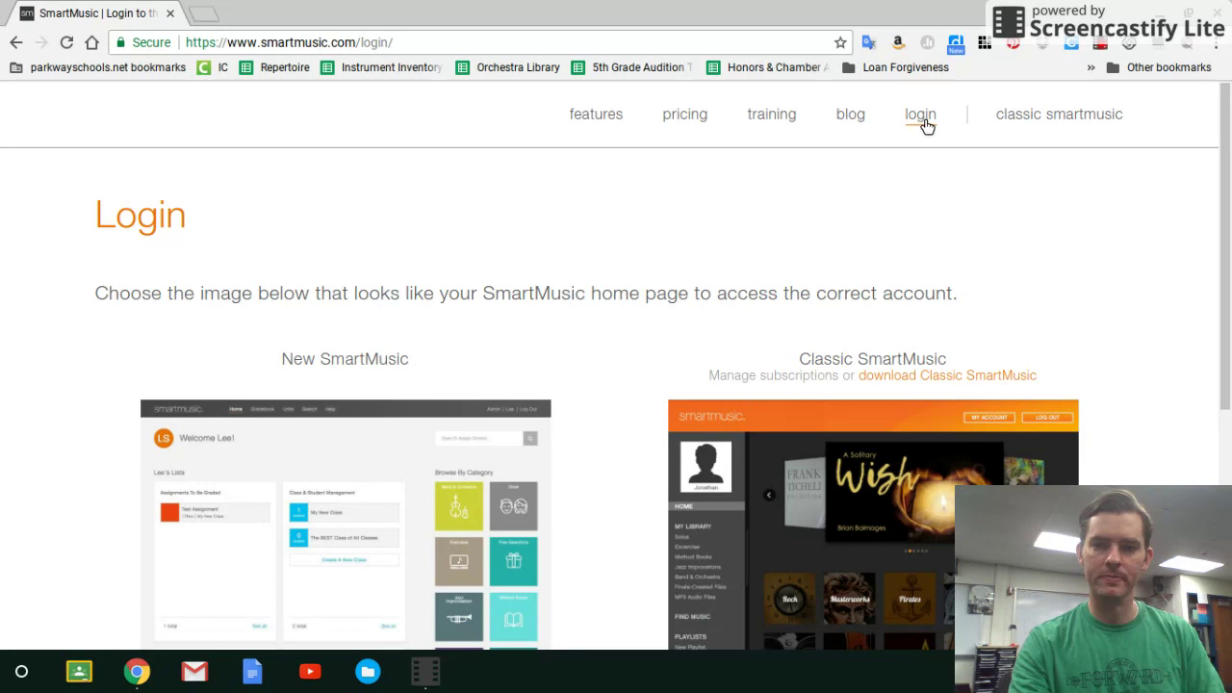
Log in to New SmartMusic using the saved account username from autofill.
left_click(341, 483)
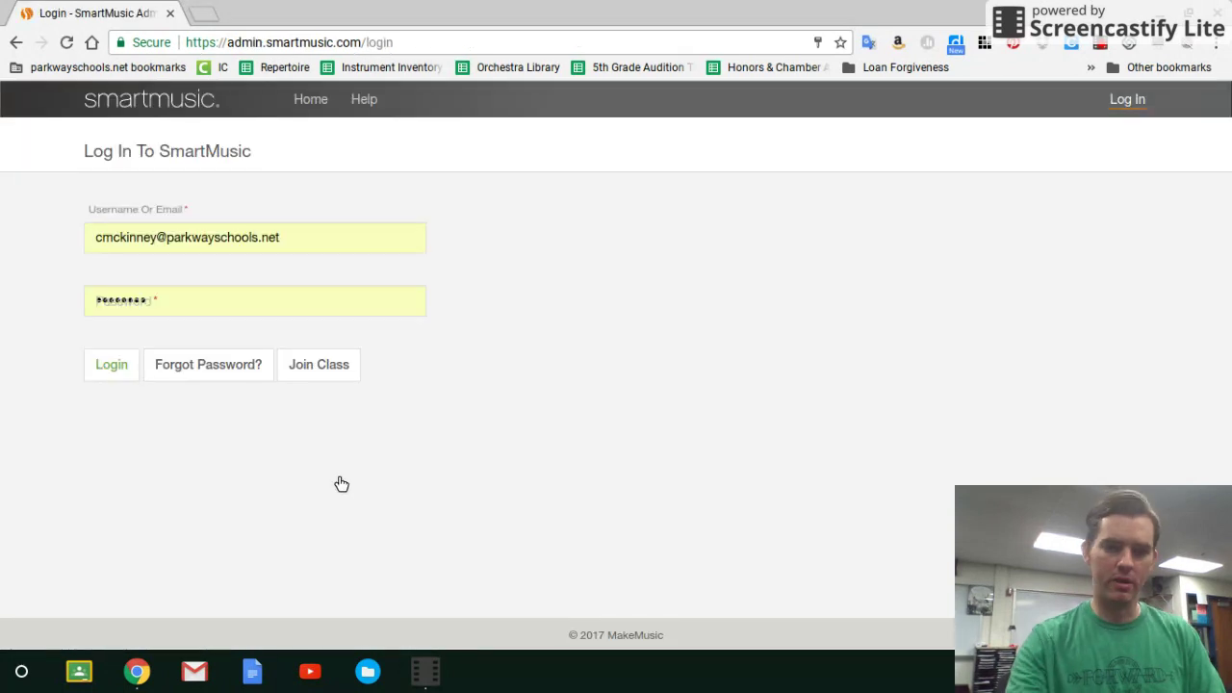
triple_click(286, 237)
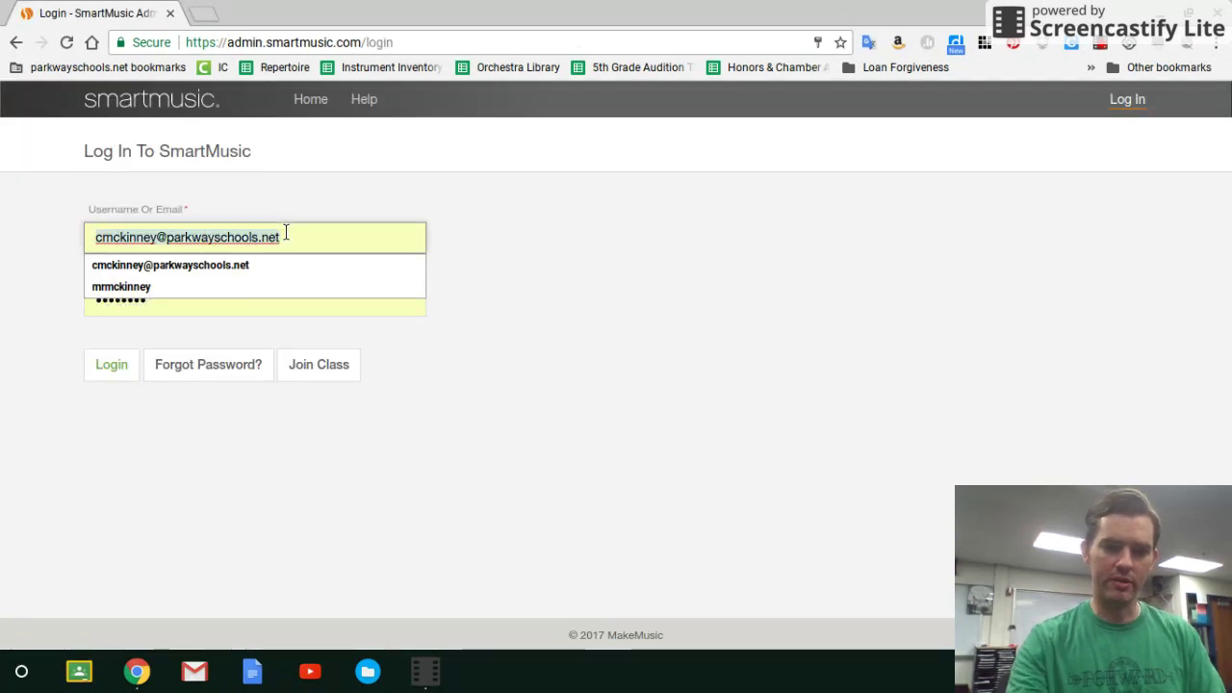
left_click(282, 263)
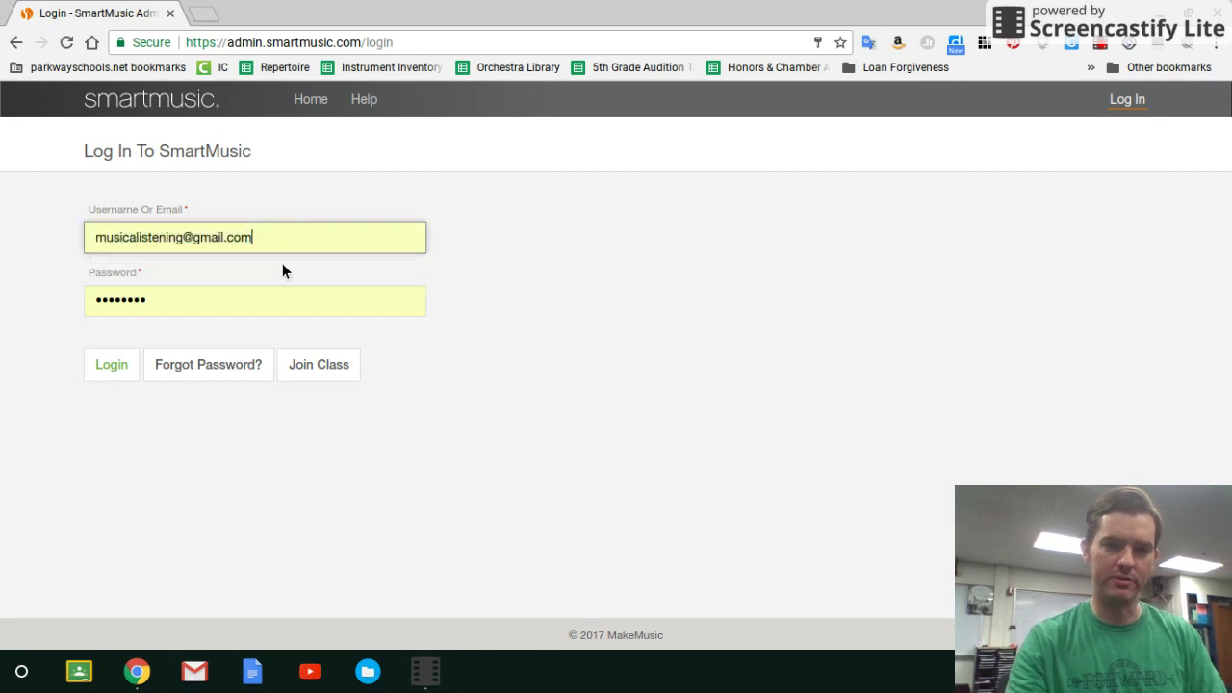
left_click(123, 363)
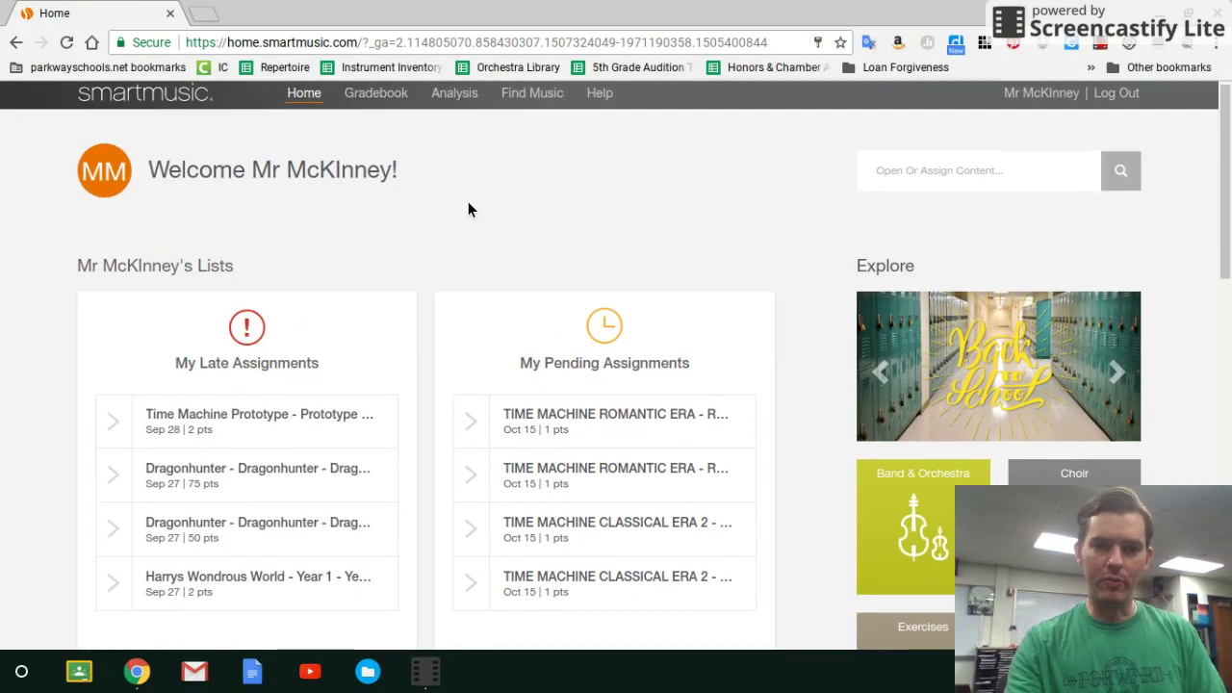
scroll(468, 203, "down", 1)
scroll(469, 212, "down", 1)
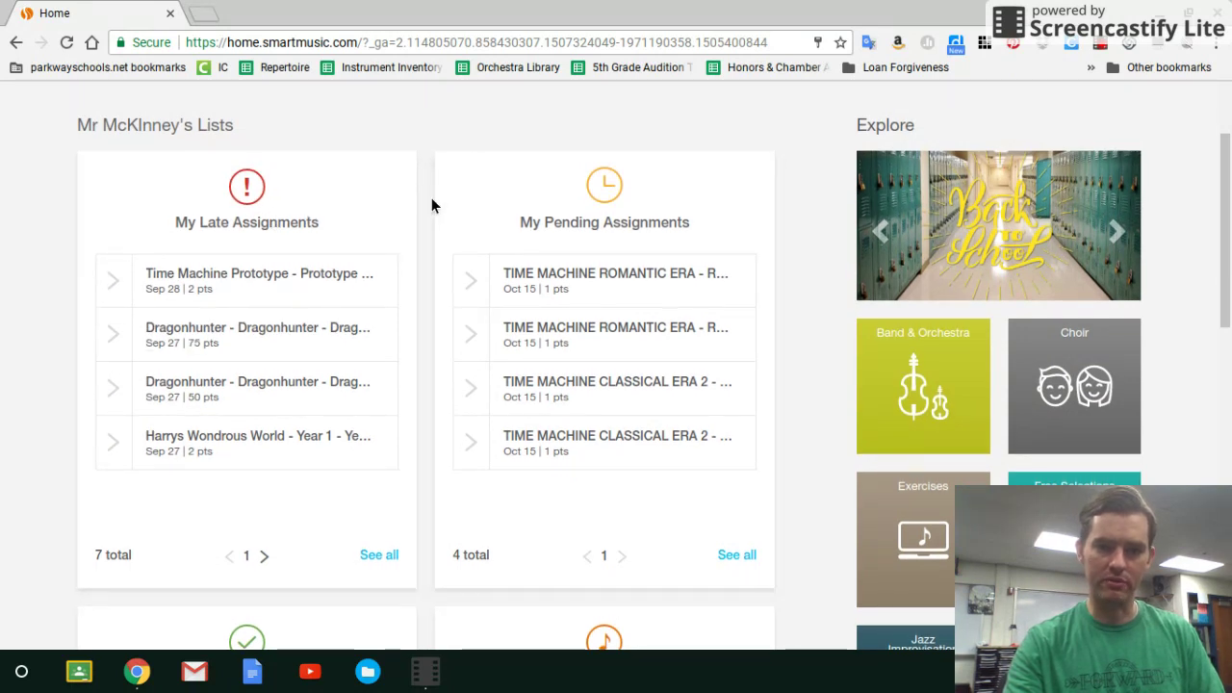
mouse_move(573, 354)
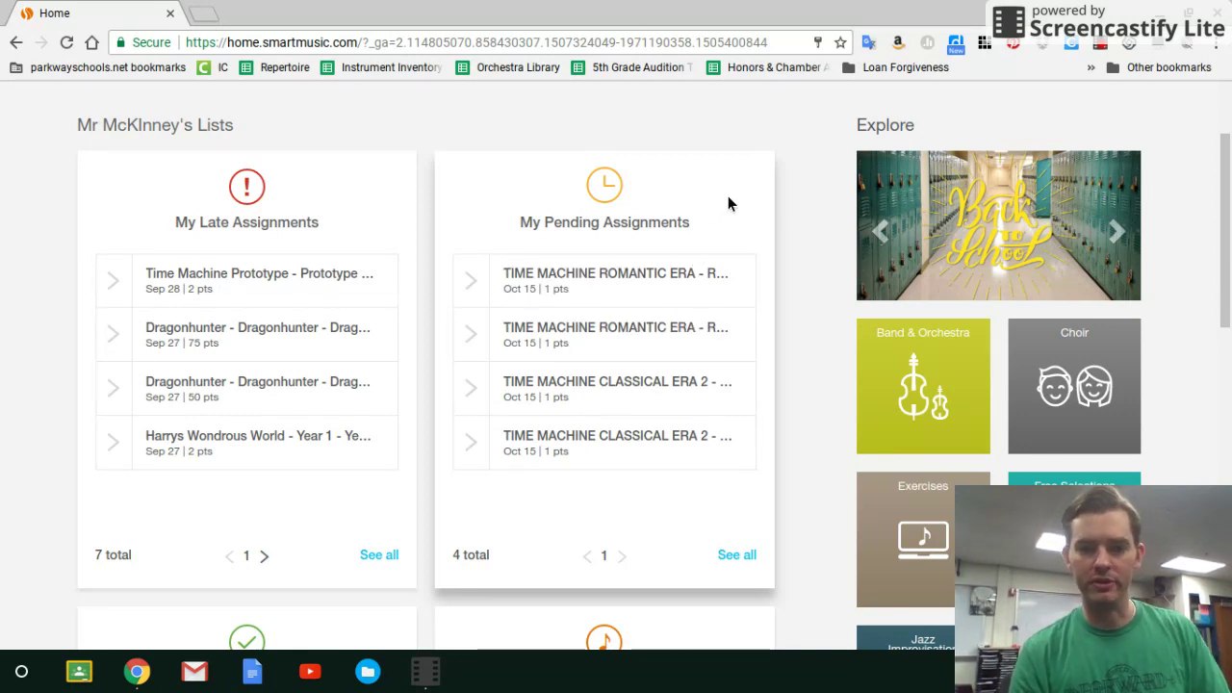
scroll(727, 202, "down", 5)
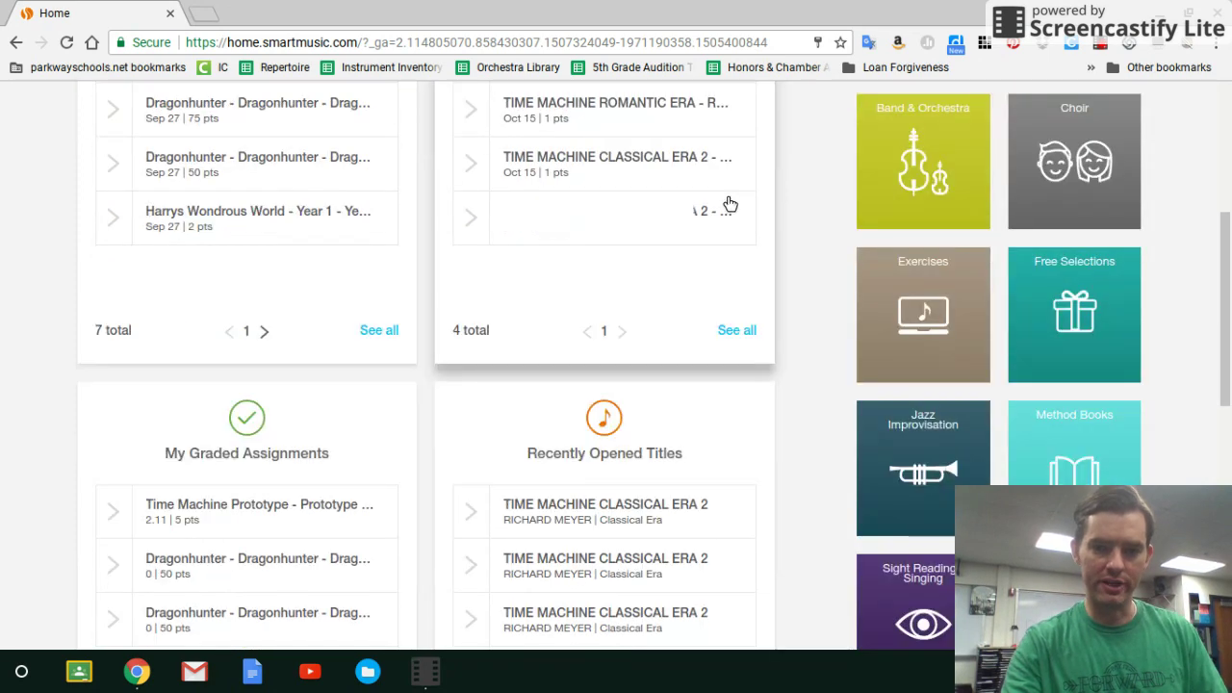
scroll(729, 203, "down", 2)
scroll(729, 203, "up", 1)
scroll(730, 203, "down", 2)
scroll(728, 203, "up", 8)
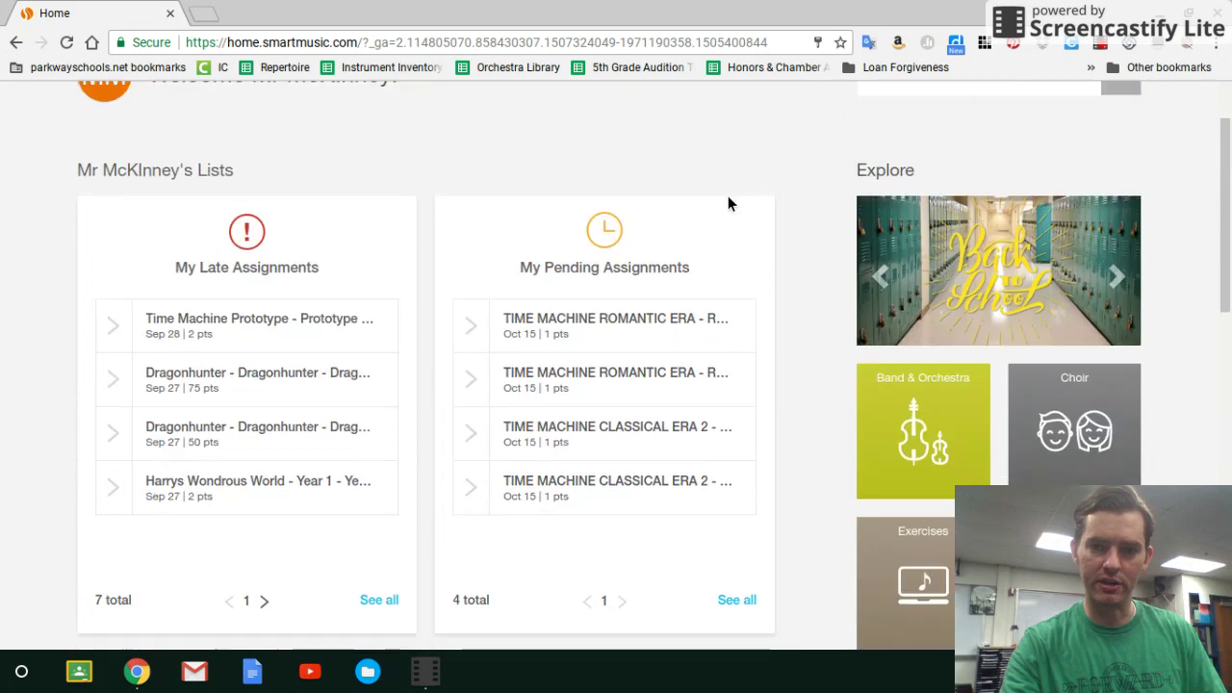
Open TIME MACHINE CLASSICAL ERA 2 from 6th Grade Orchestra 4th Period's pending assignments.
left_click(736, 600)
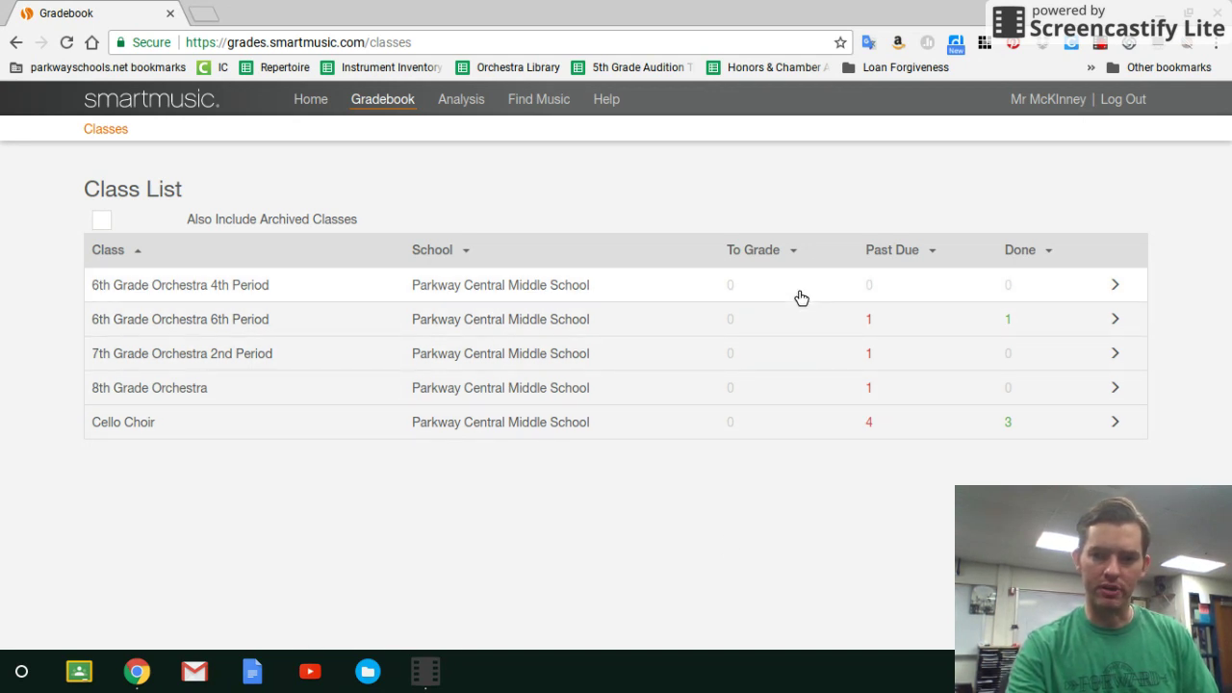
left_click(837, 298)
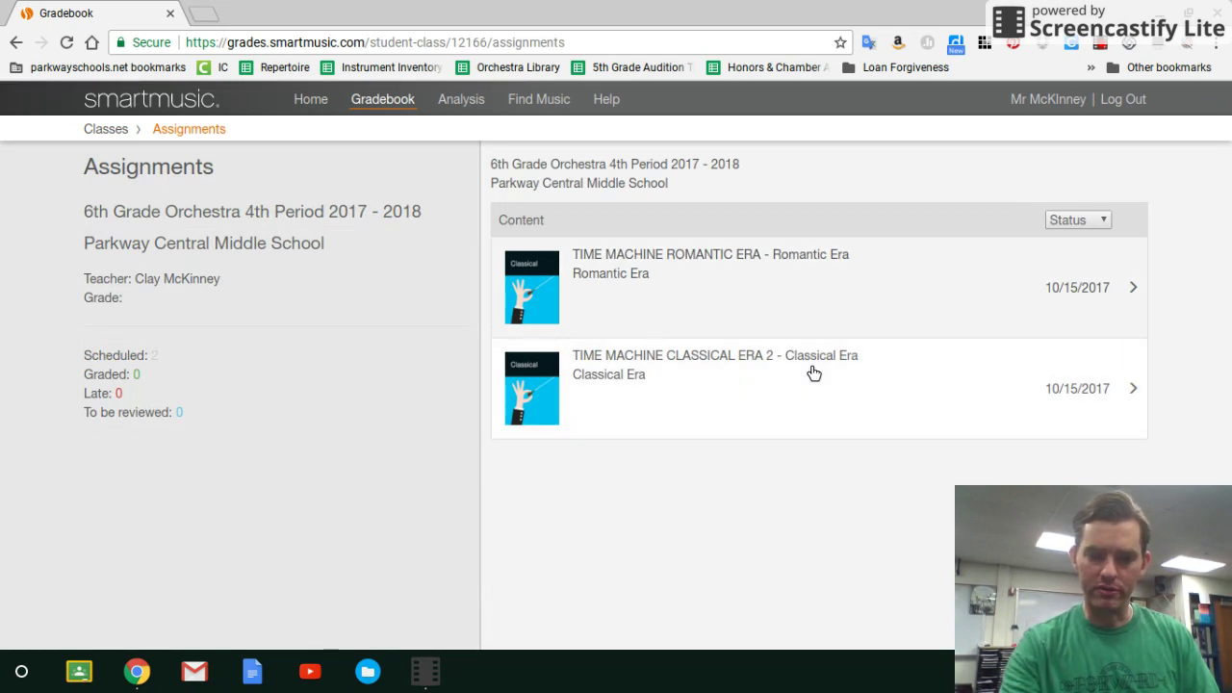
left_click(813, 373)
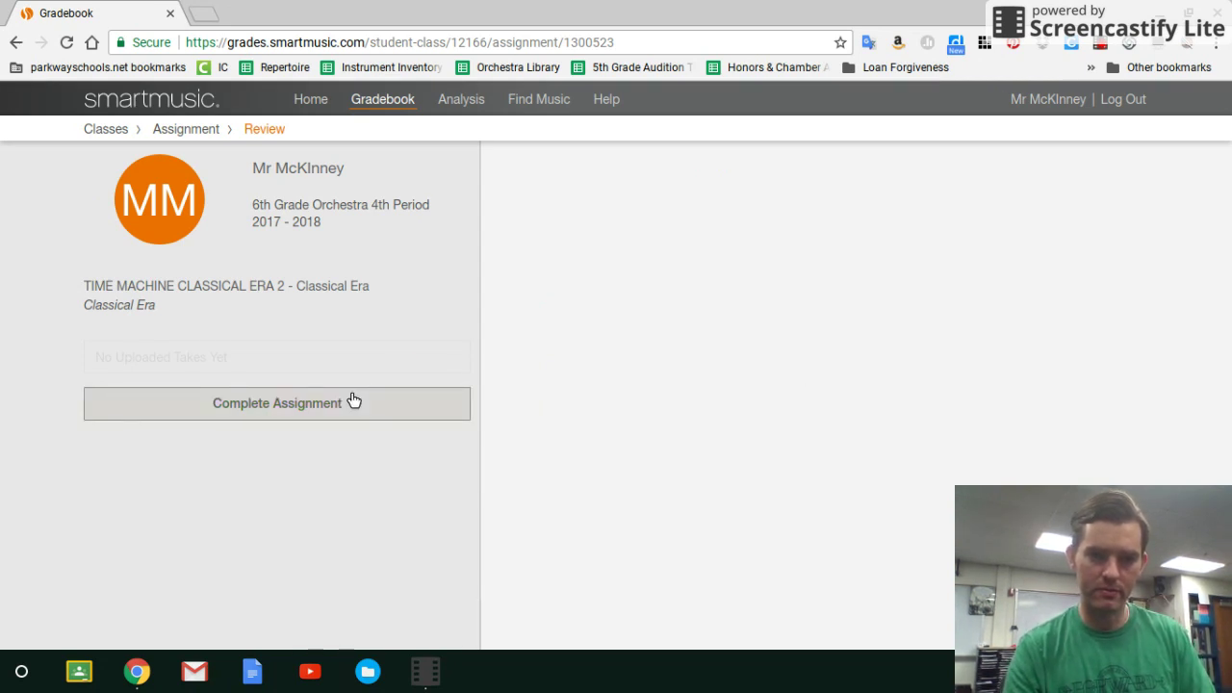
Complete the assignment using the 'Part 2 - Violin II.mxl' part.
left_click(297, 397)
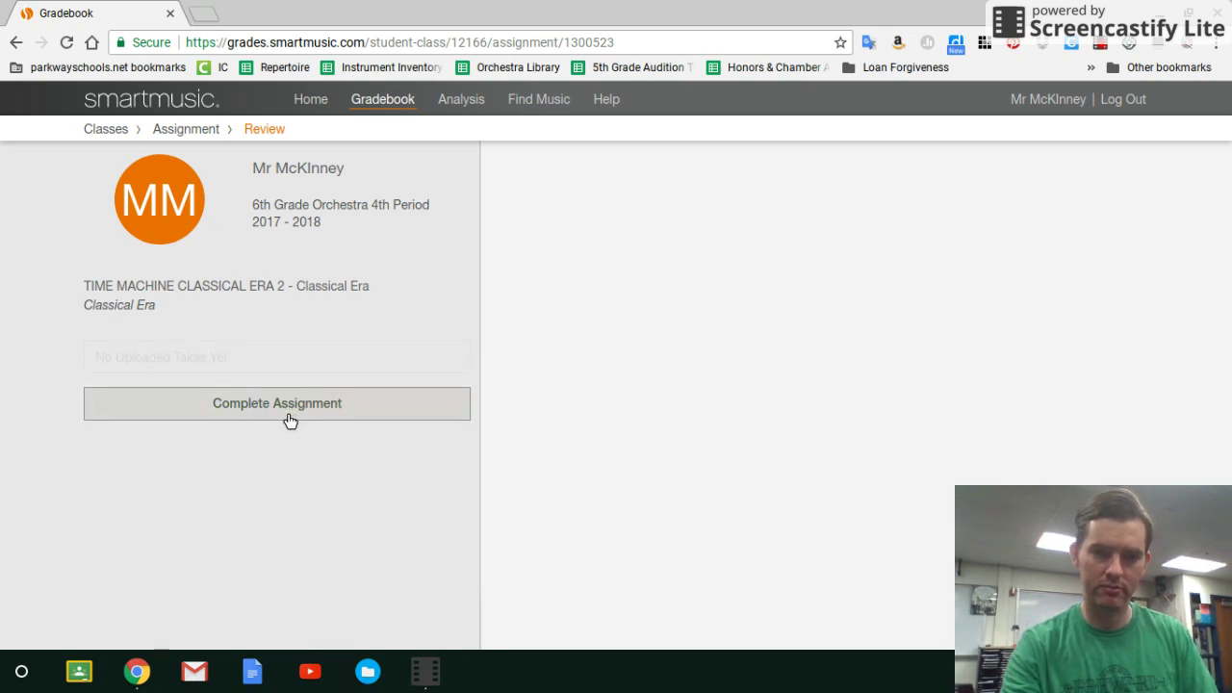
left_click(288, 417)
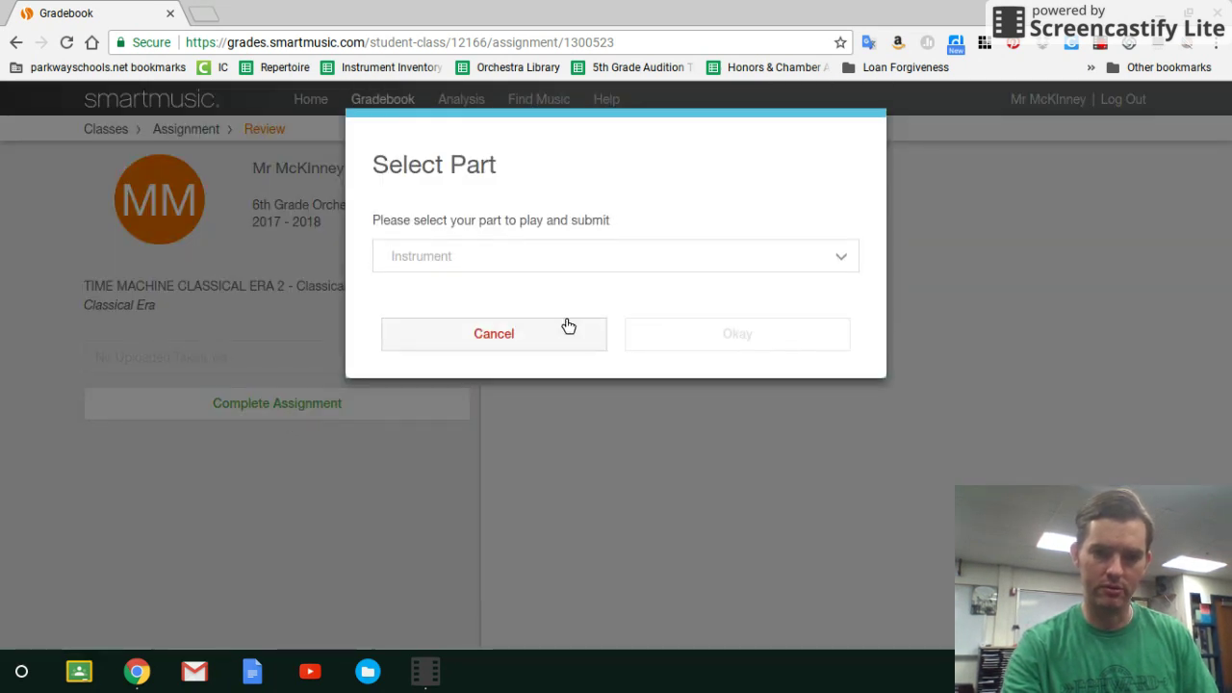
left_click(542, 255)
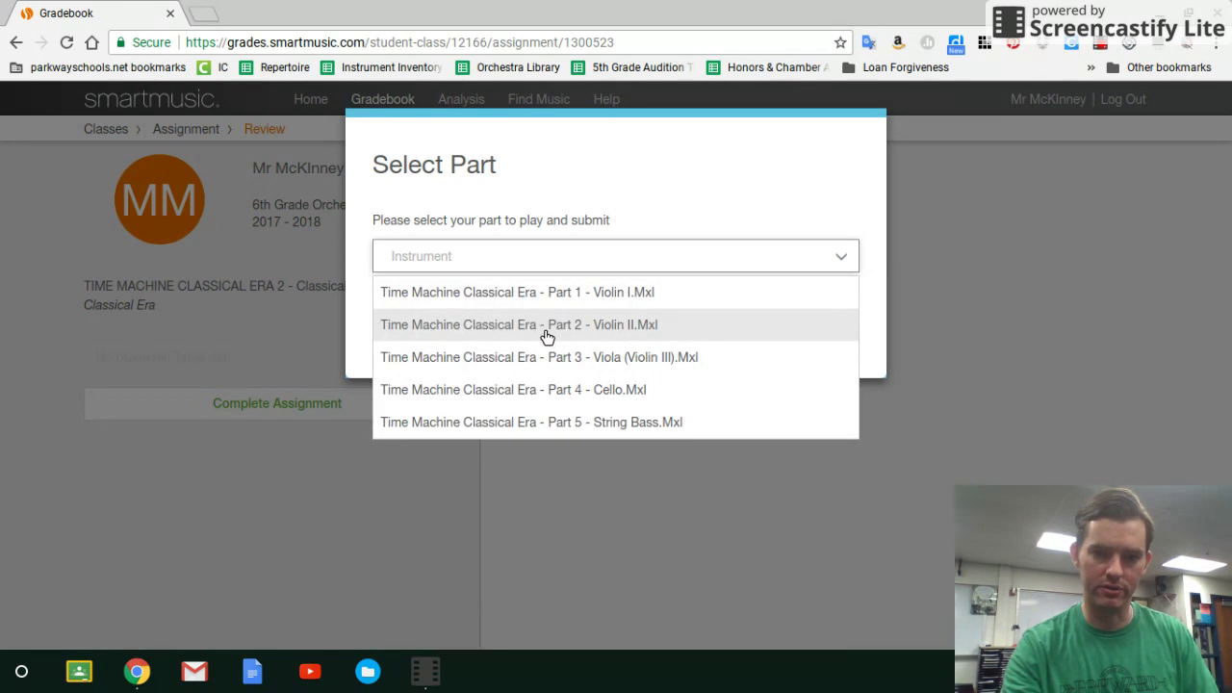
left_click(545, 336)
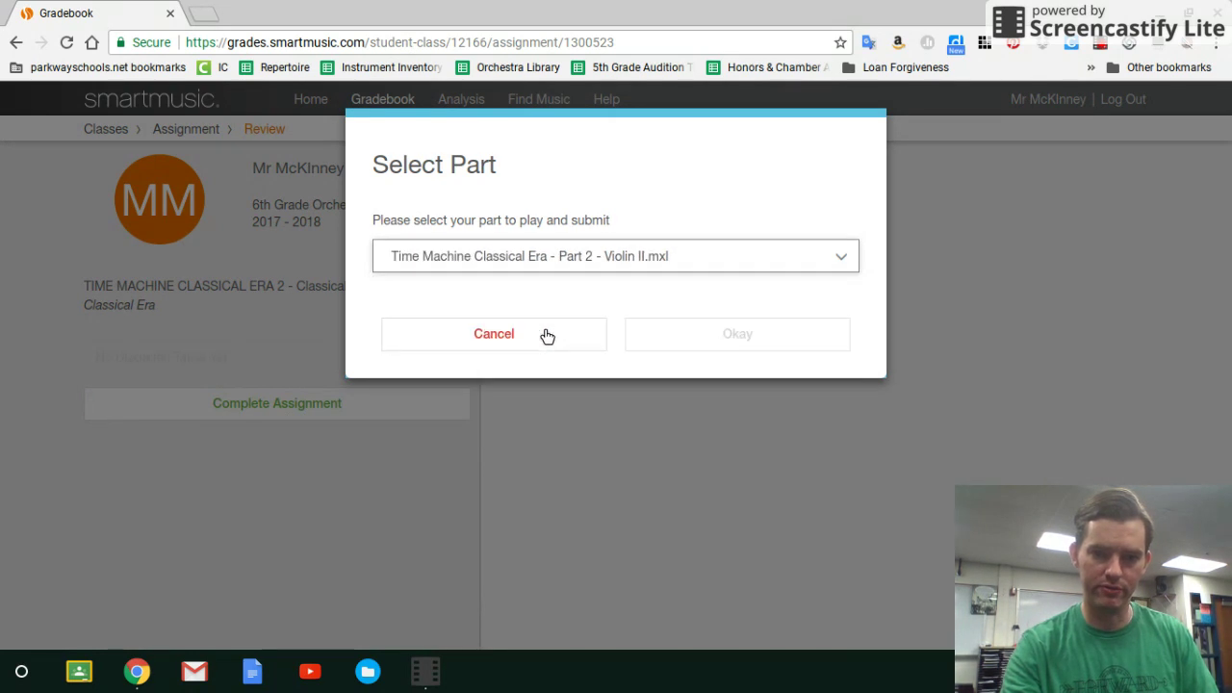
left_click(742, 332)
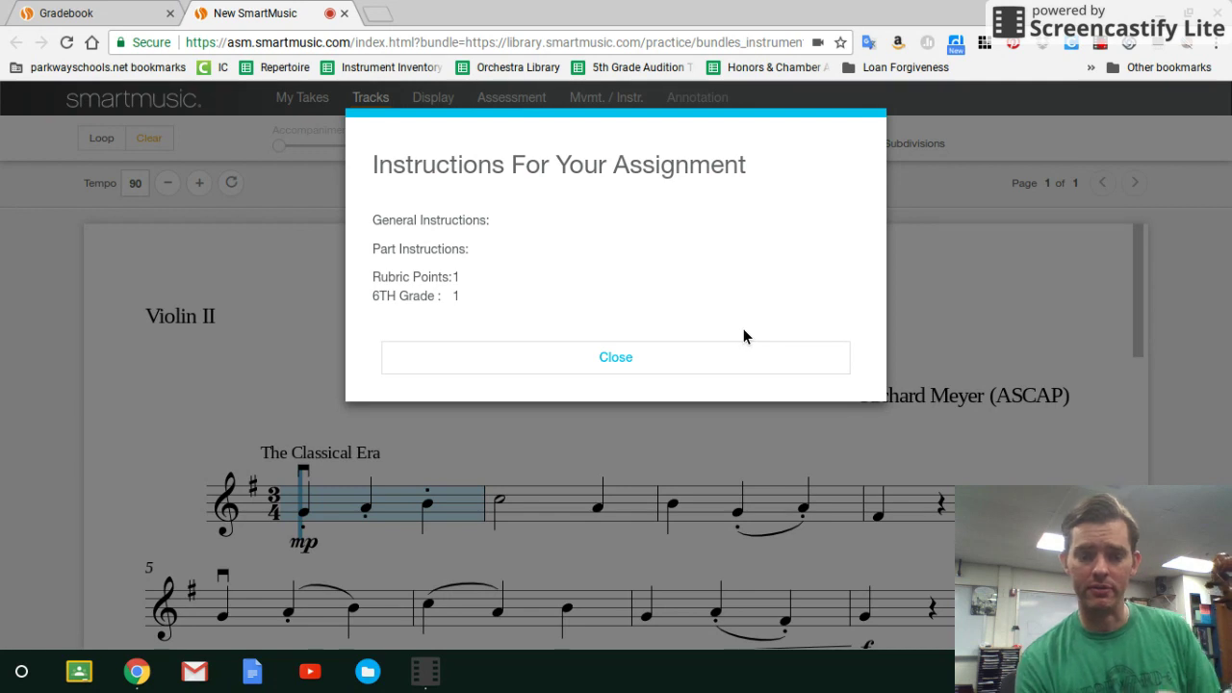
Close the instructions and view the Assessment, Tracks and My Takes panels, ending on Assessment.
left_click(667, 359)
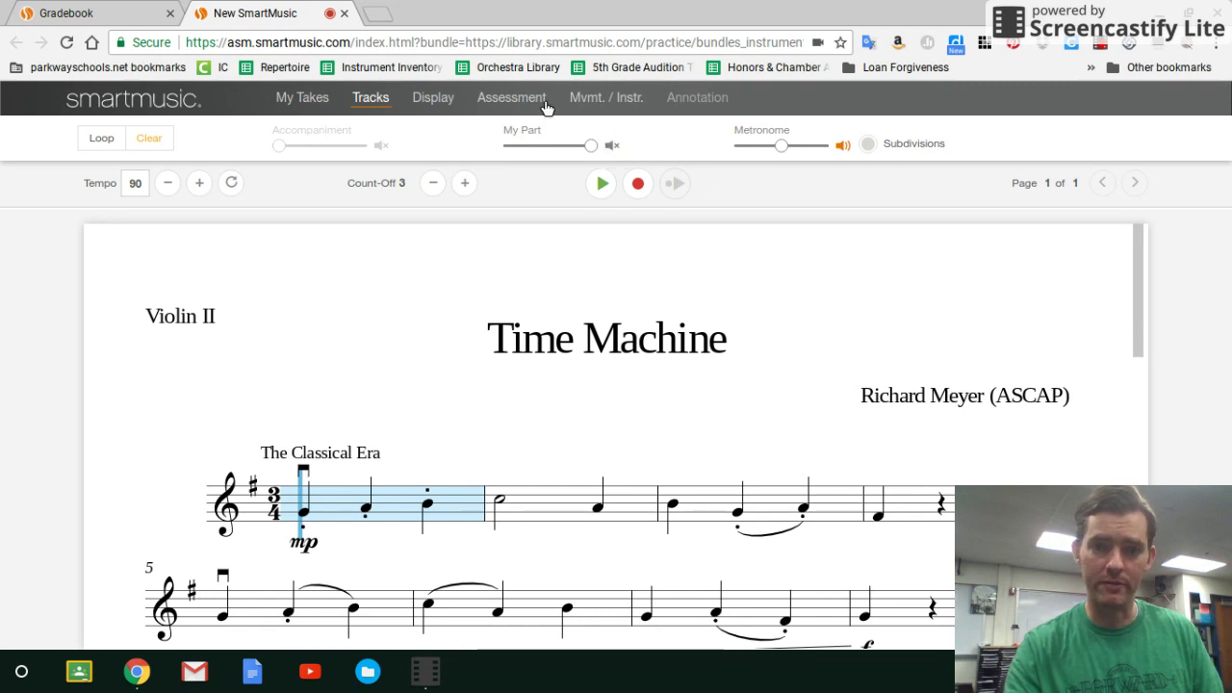
left_click(514, 104)
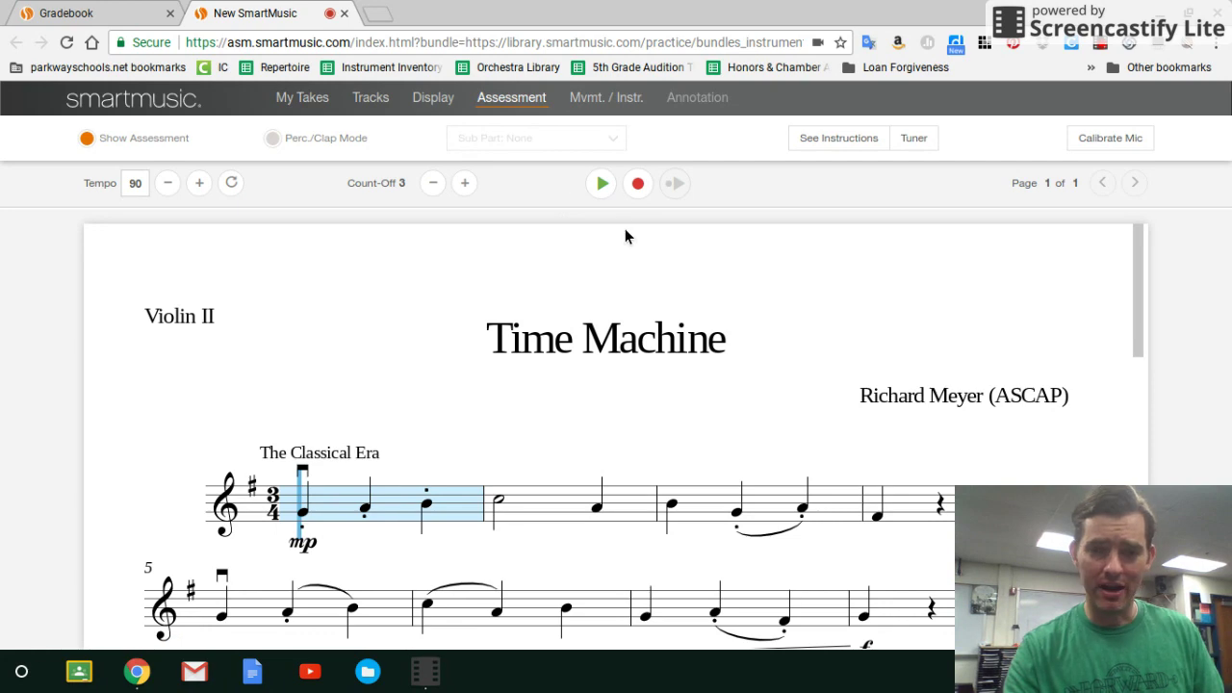
left_click(375, 106)
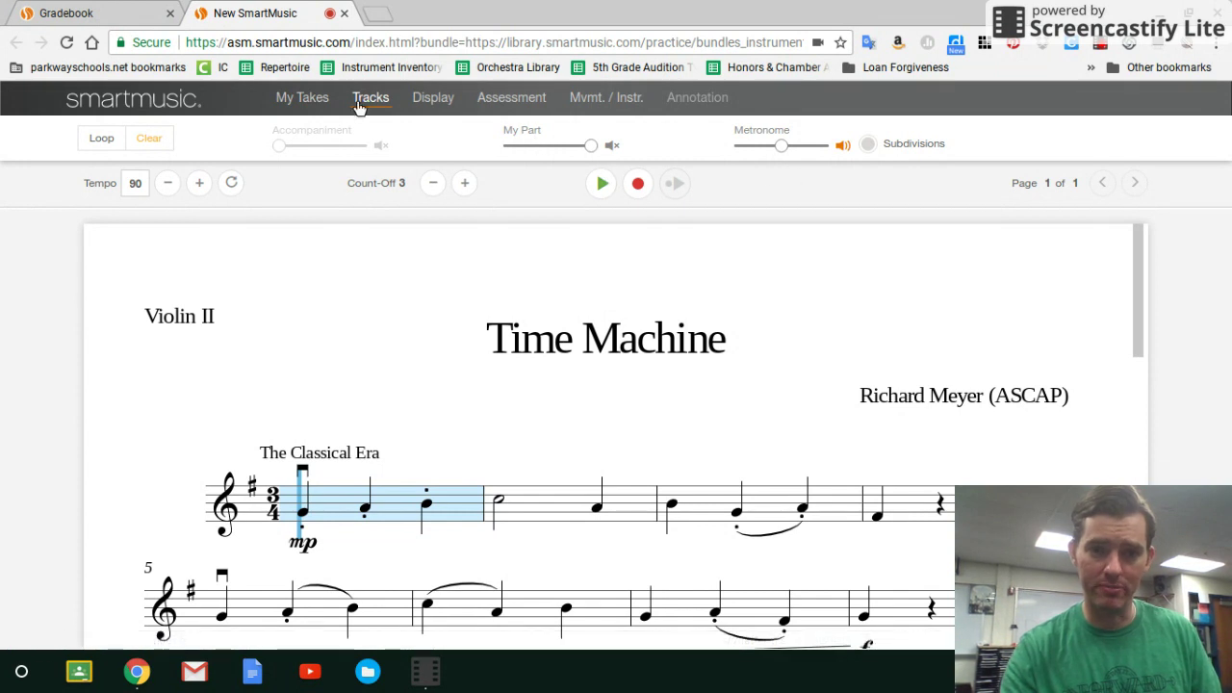
left_click(320, 99)
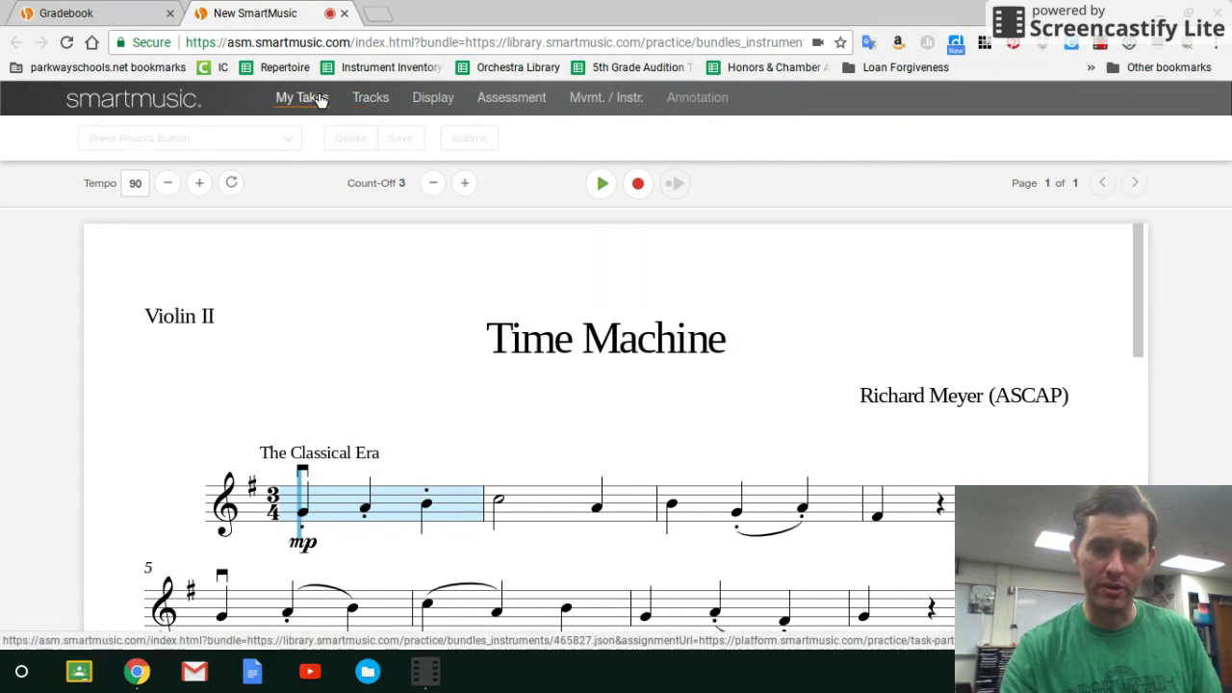
left_click(488, 99)
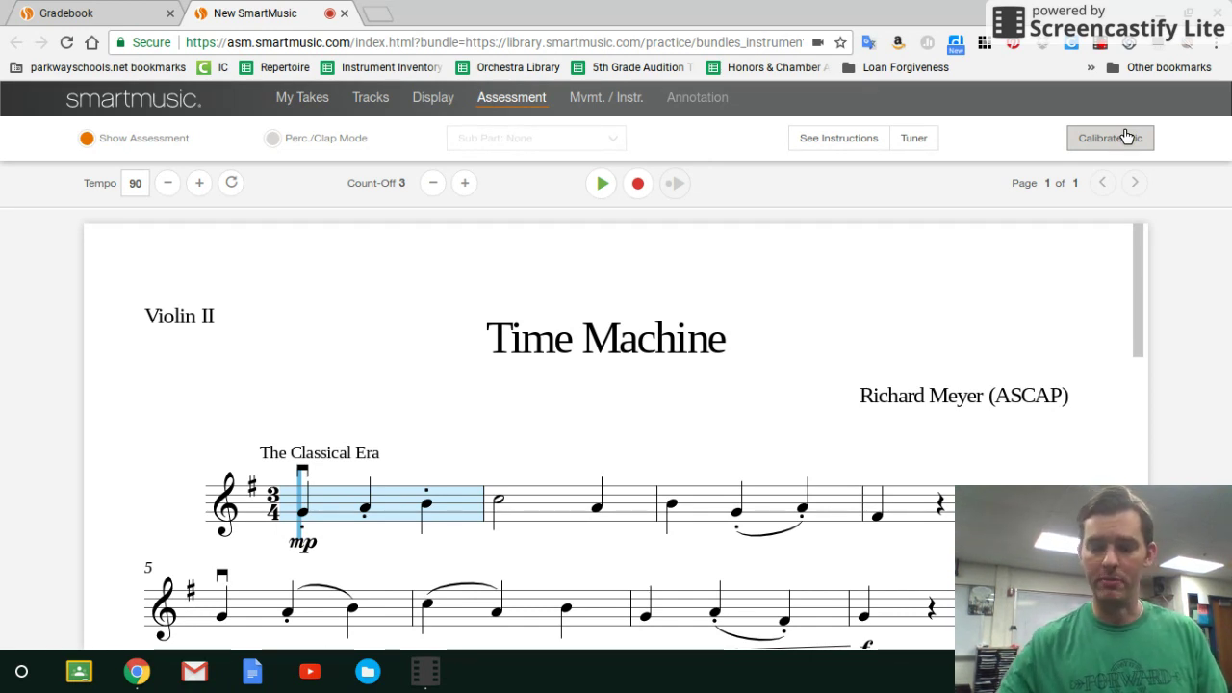
Run the Calibrate Mic test and return to the Violin II score once it succeeds.
left_click(1126, 136)
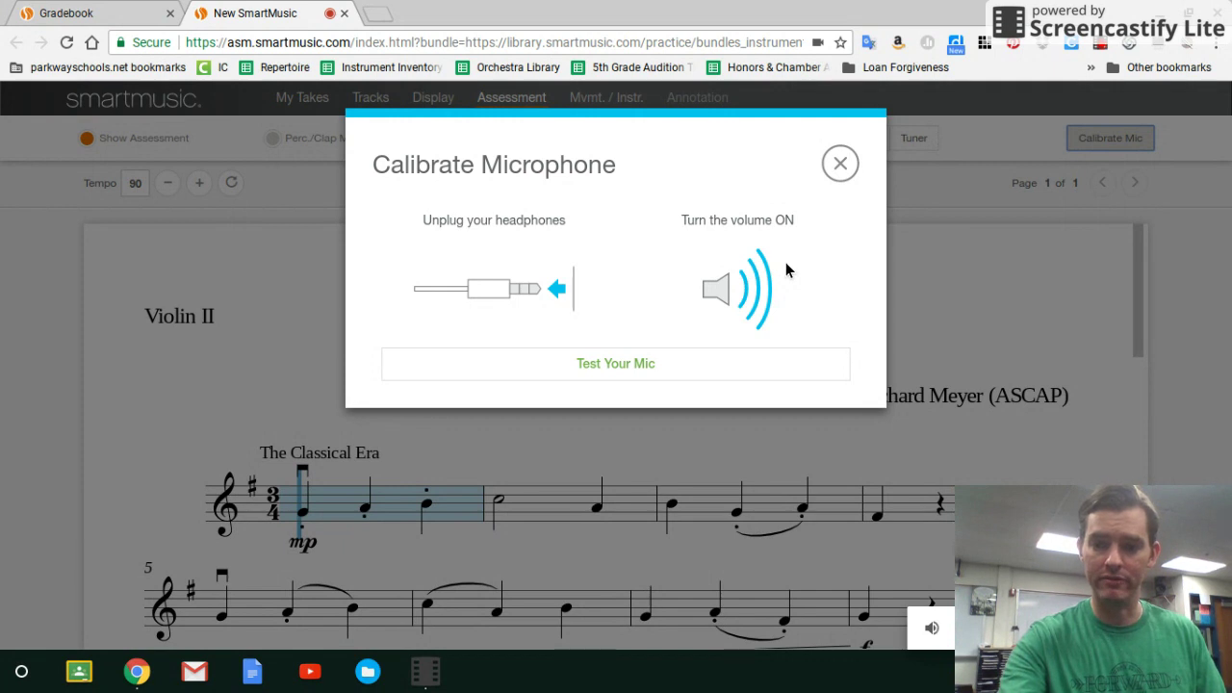
left_click(604, 362)
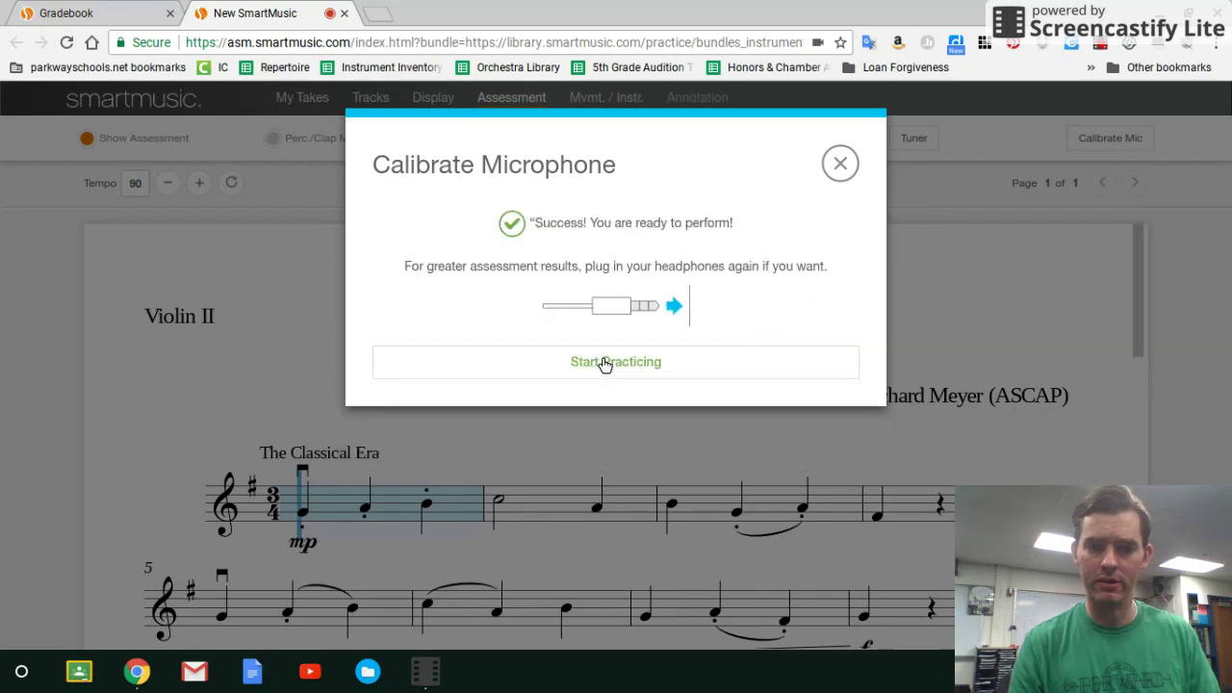
left_click(604, 362)
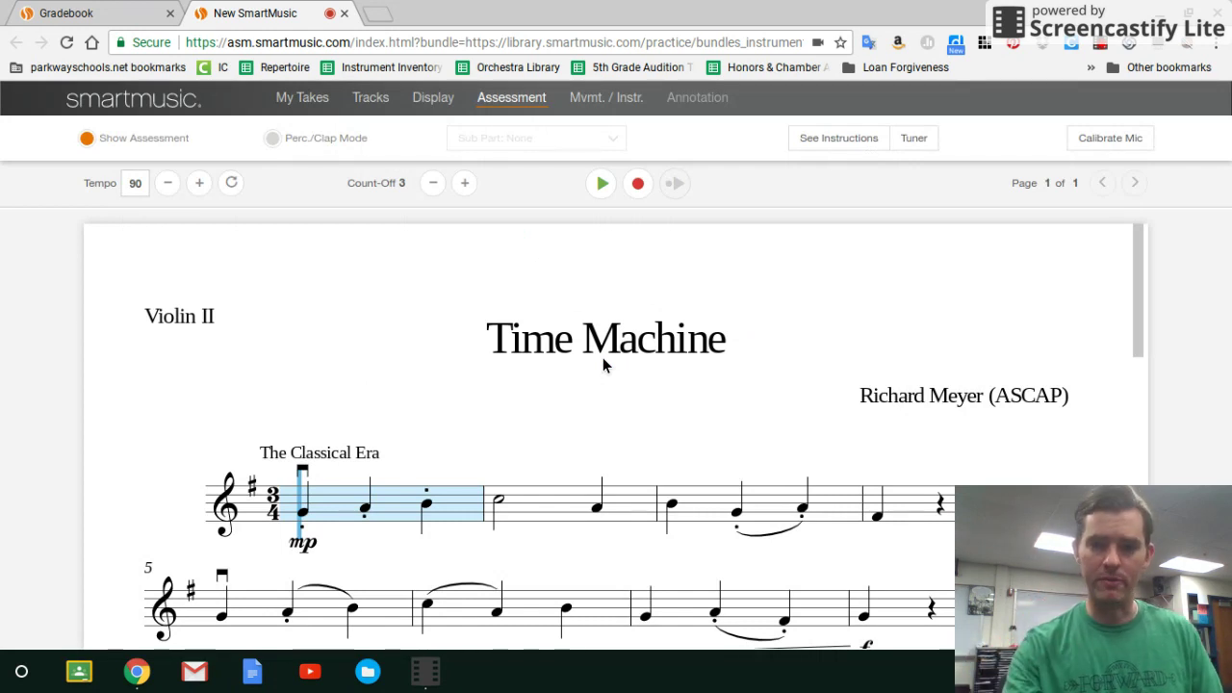
Open the violin tuner at A=440Hz from the Assessment tab.
left_click(913, 140)
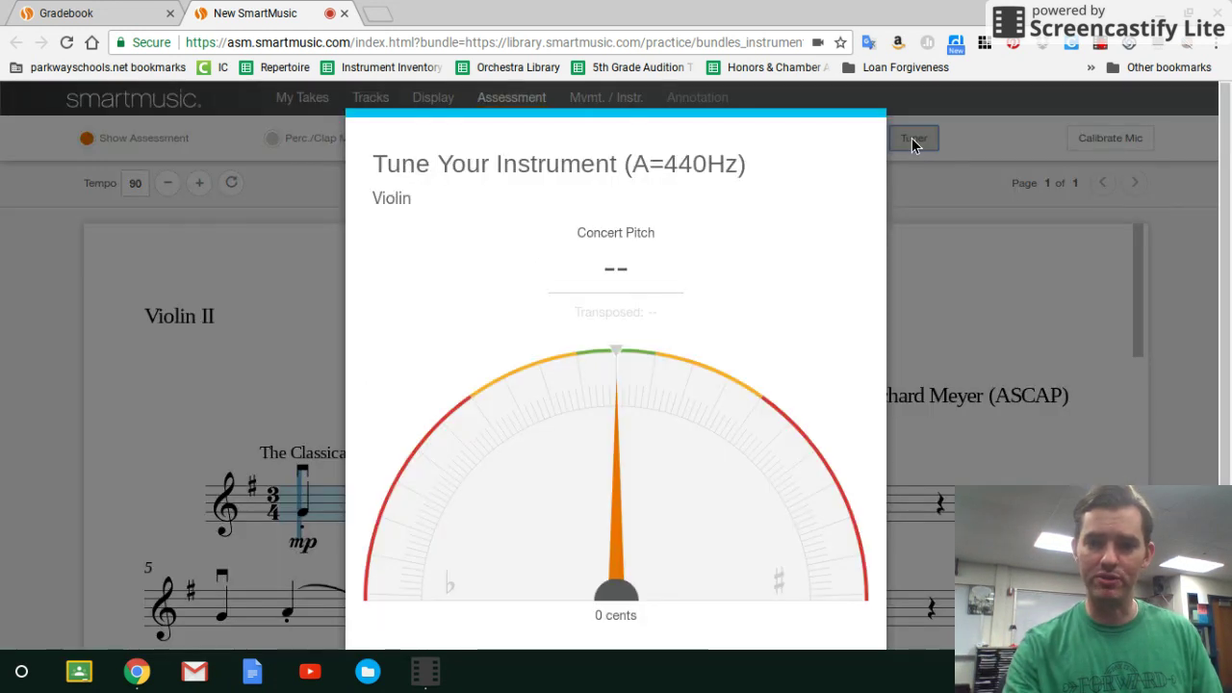
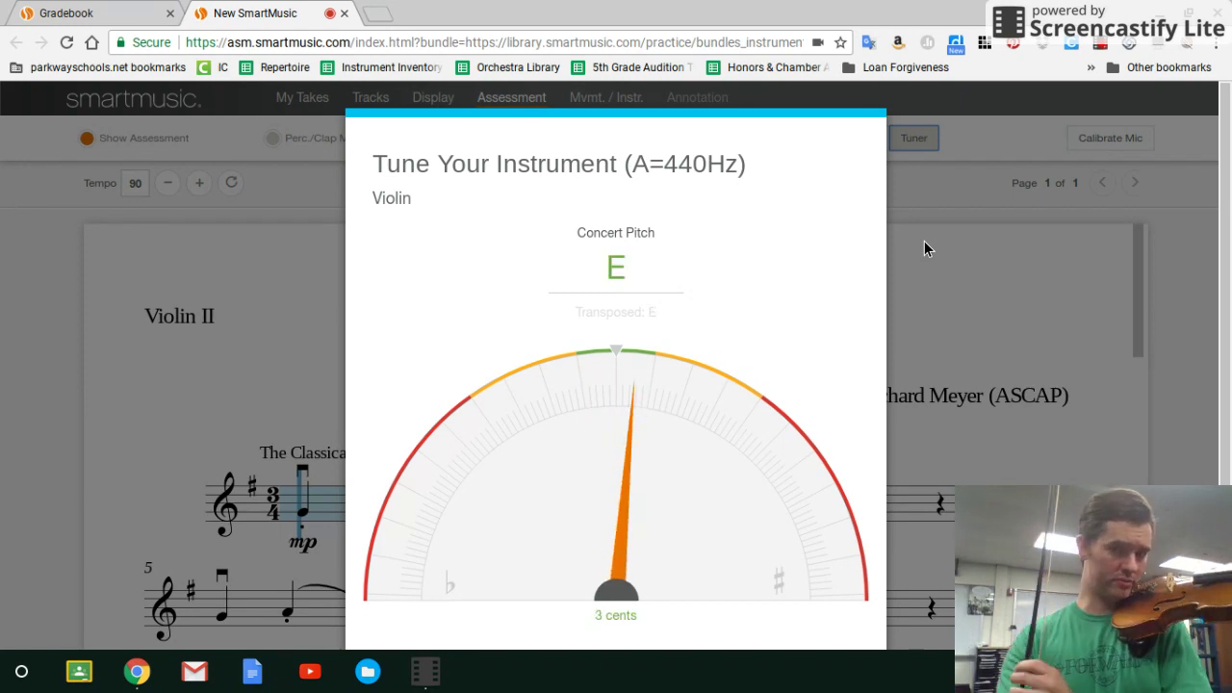
Close the tuner, then read and dismiss the Time Machine assignment instructions.
scroll(924, 249, "down", 1)
left_click(626, 582)
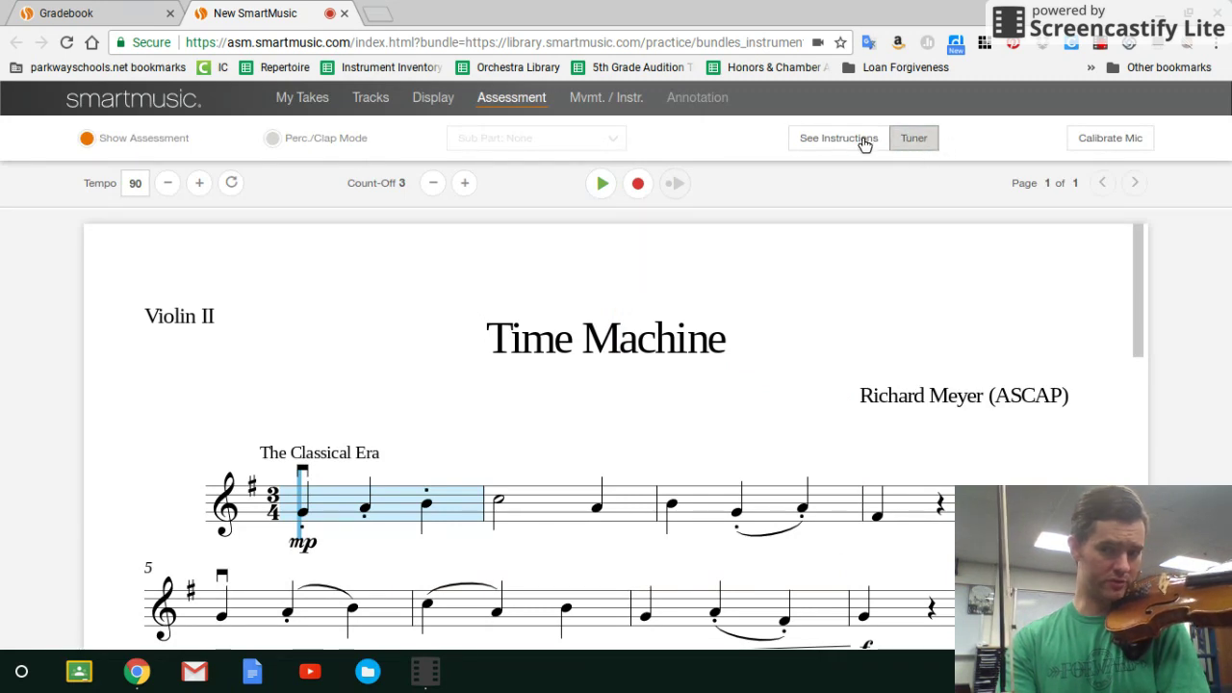
left_click(822, 140)
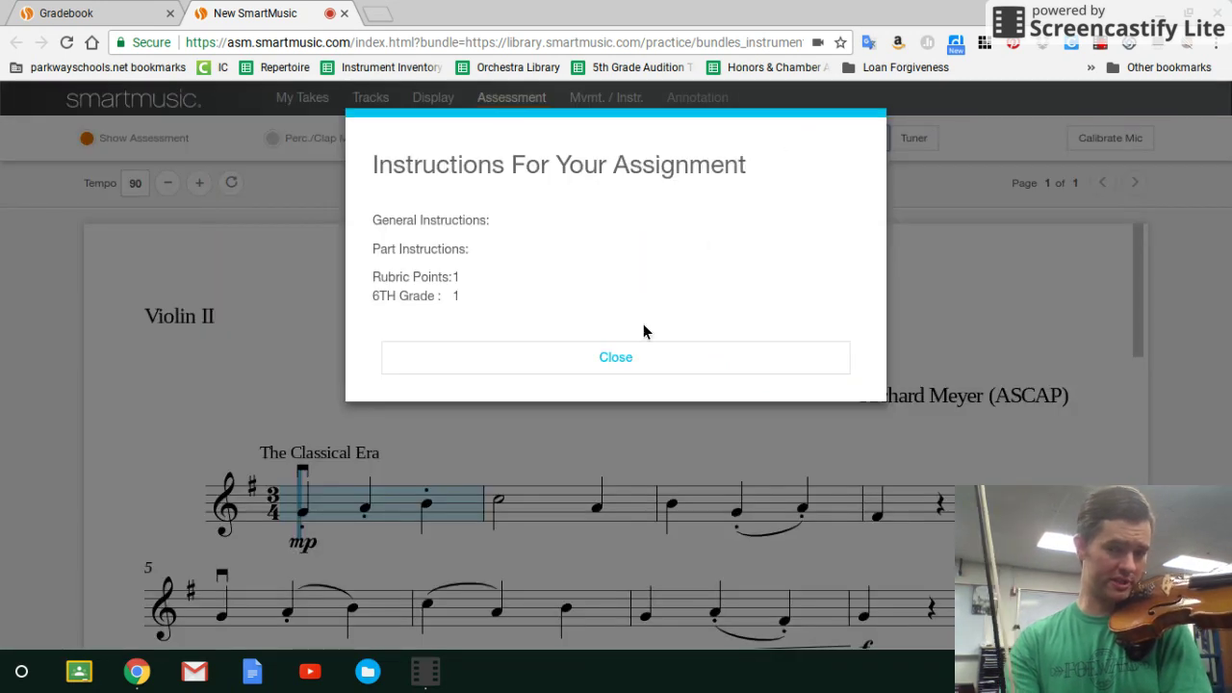
left_click(620, 358)
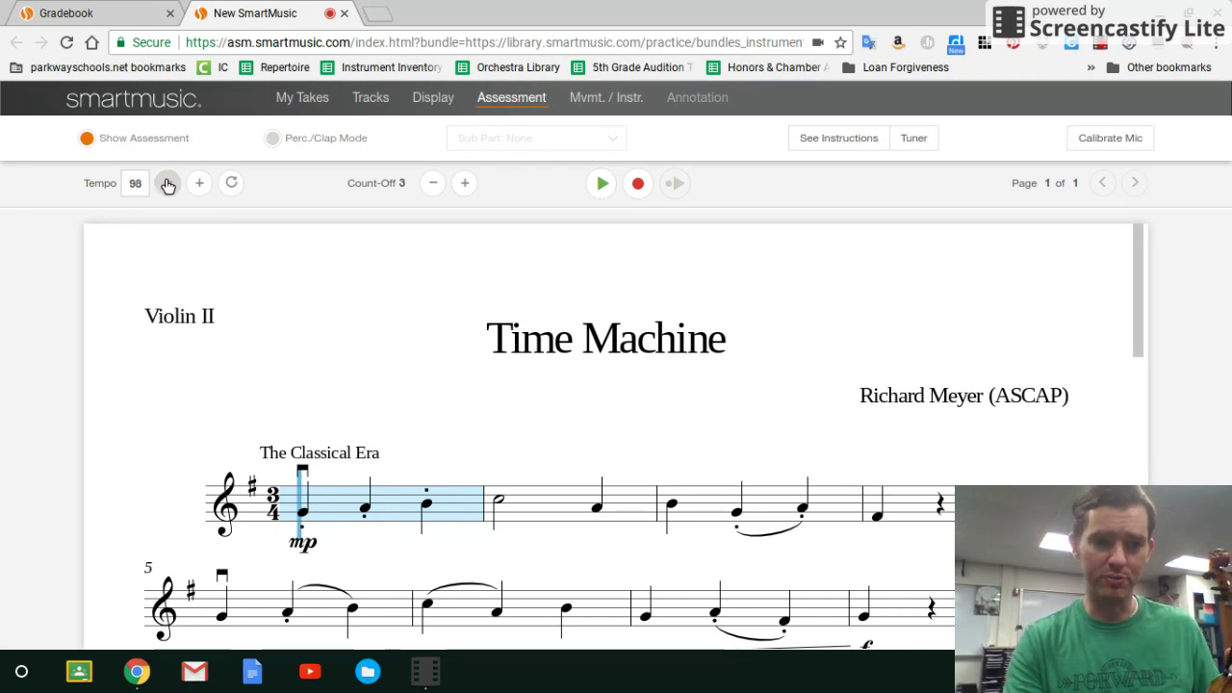
Drop the tempo below 90, cancel the Heads Up non-qualifying warning, then raise tempo back toward 90.
left_click(168, 185)
left_click(168, 185)
left_click(168, 185)
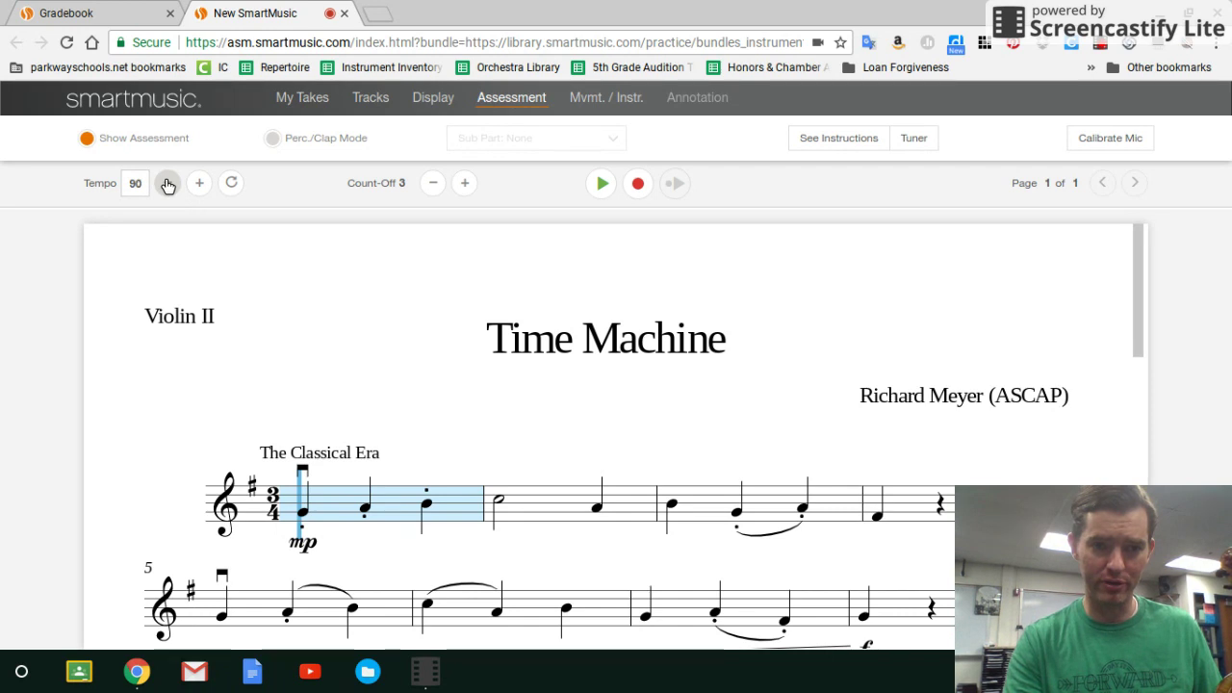
left_click(167, 185)
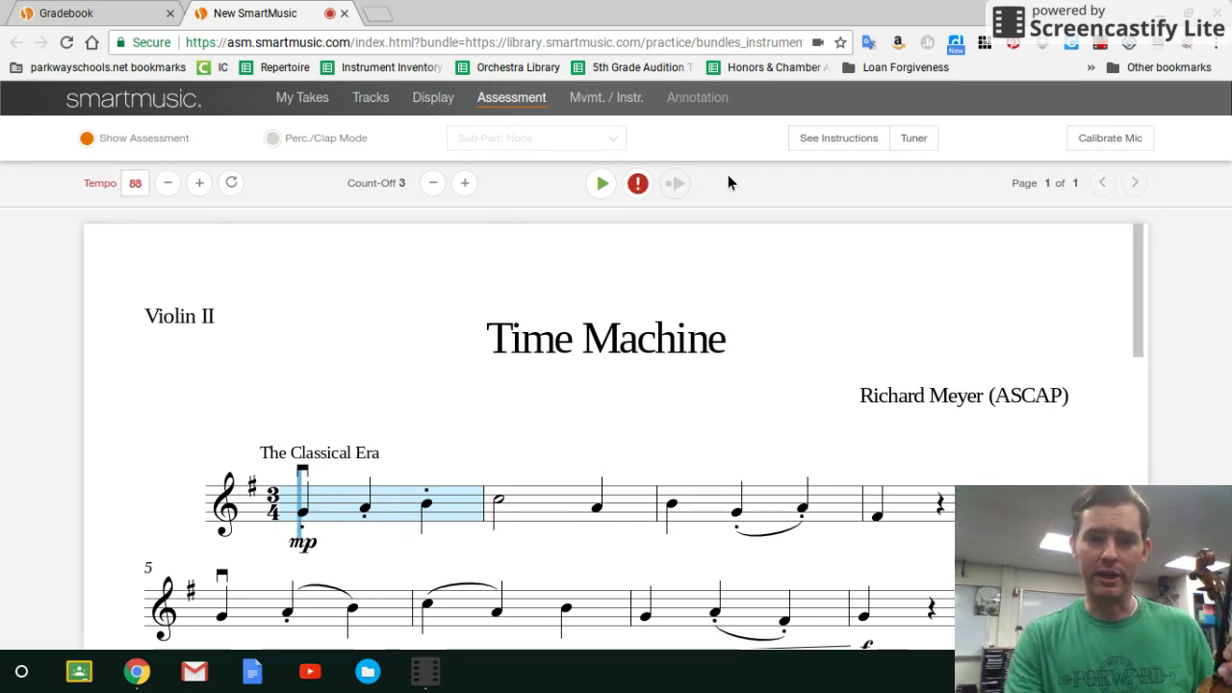
left_click(638, 184)
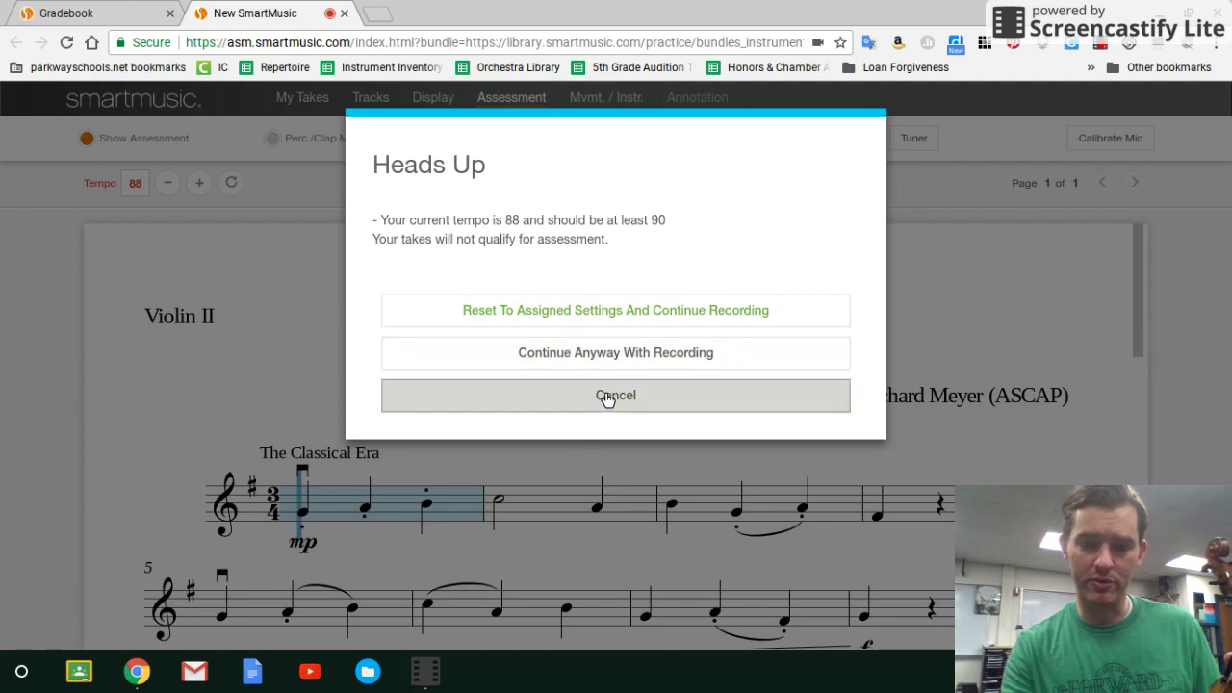
left_click(604, 391)
left_click(200, 183)
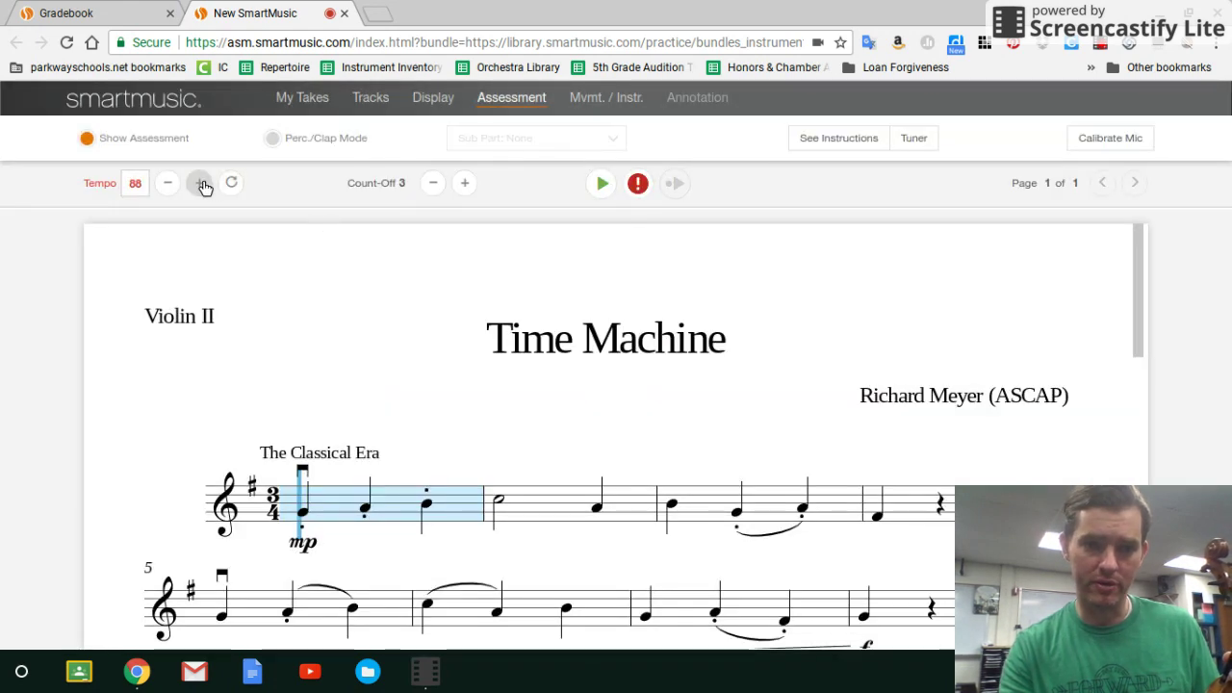
left_click(201, 184)
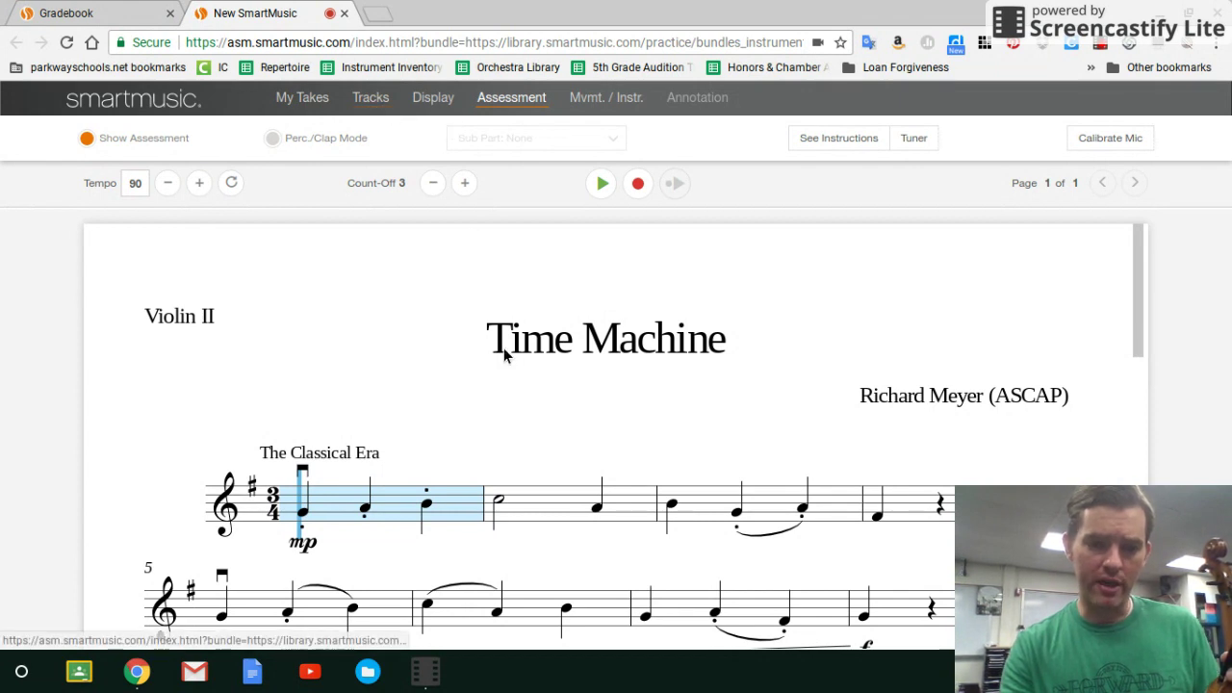
Record a full Time Machine take at 90 BPM, scoring 90% with green/red note marks.
left_click(635, 185)
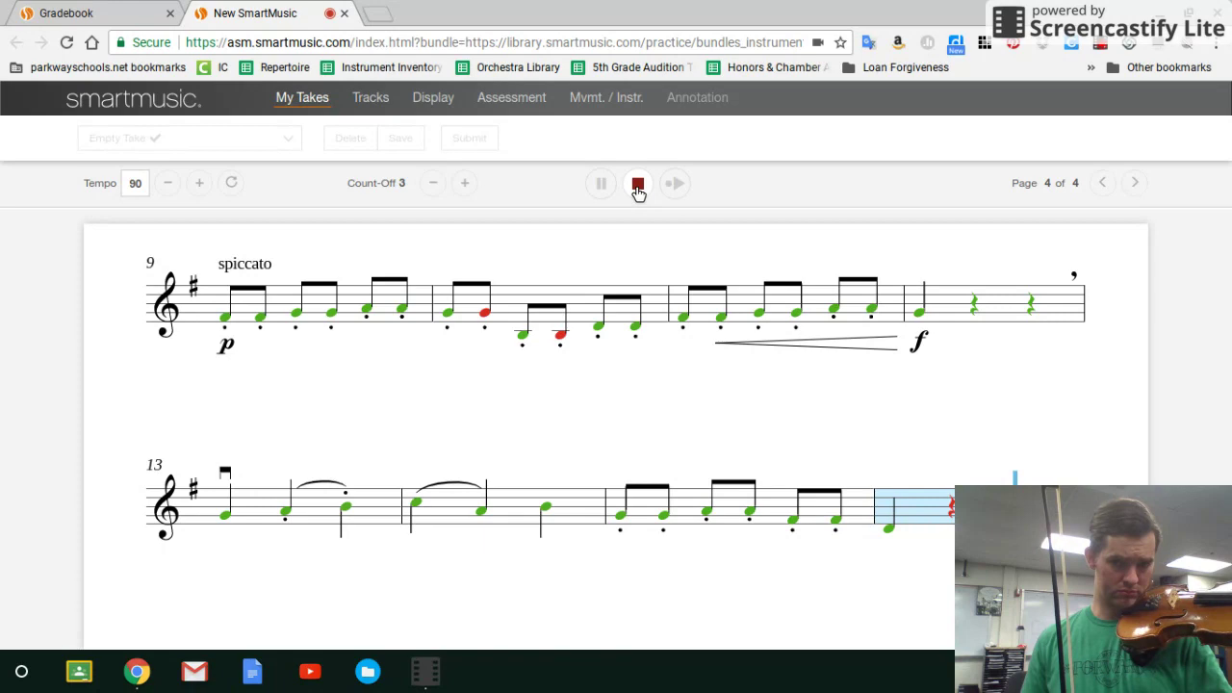
left_click(638, 186)
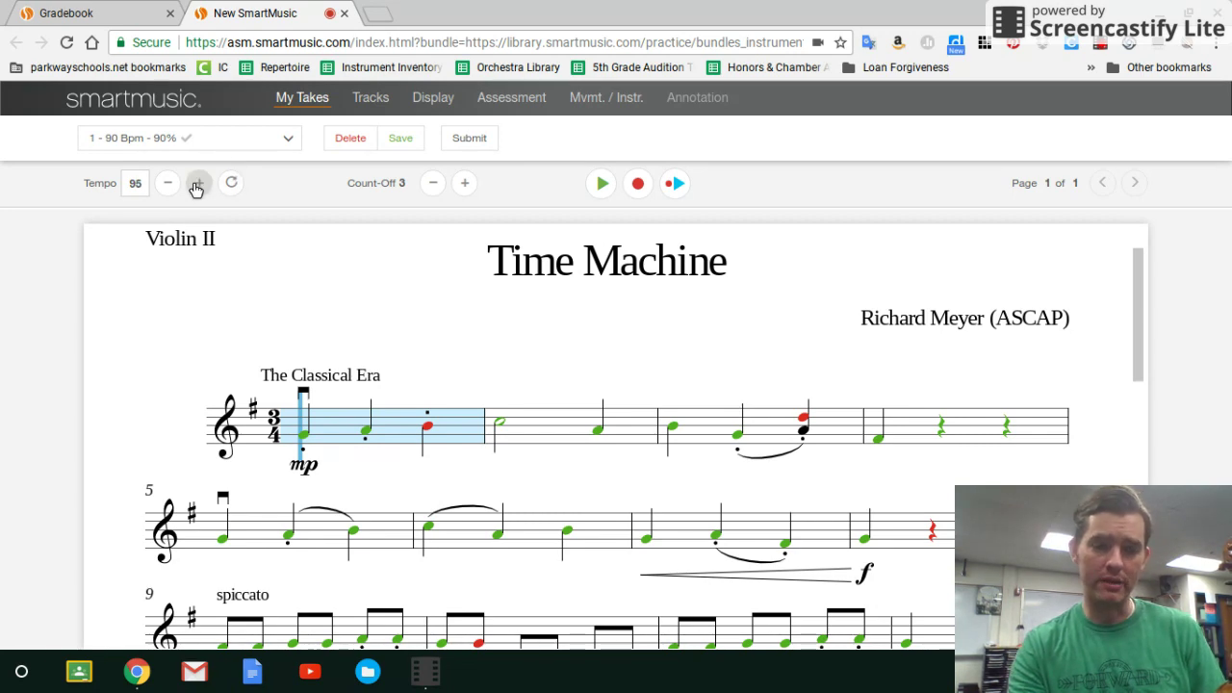
Show the Tracks settings, toggle the metronome off and back on, and set the tempo to 90.
left_click(196, 188)
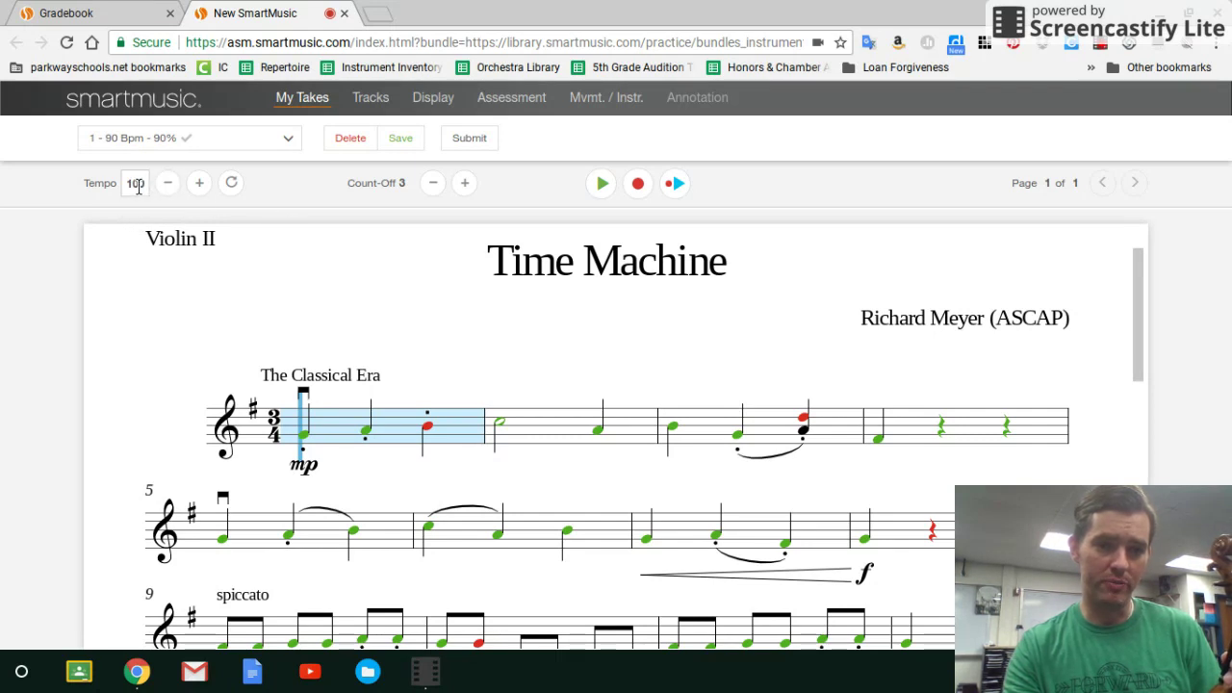
left_click(370, 100)
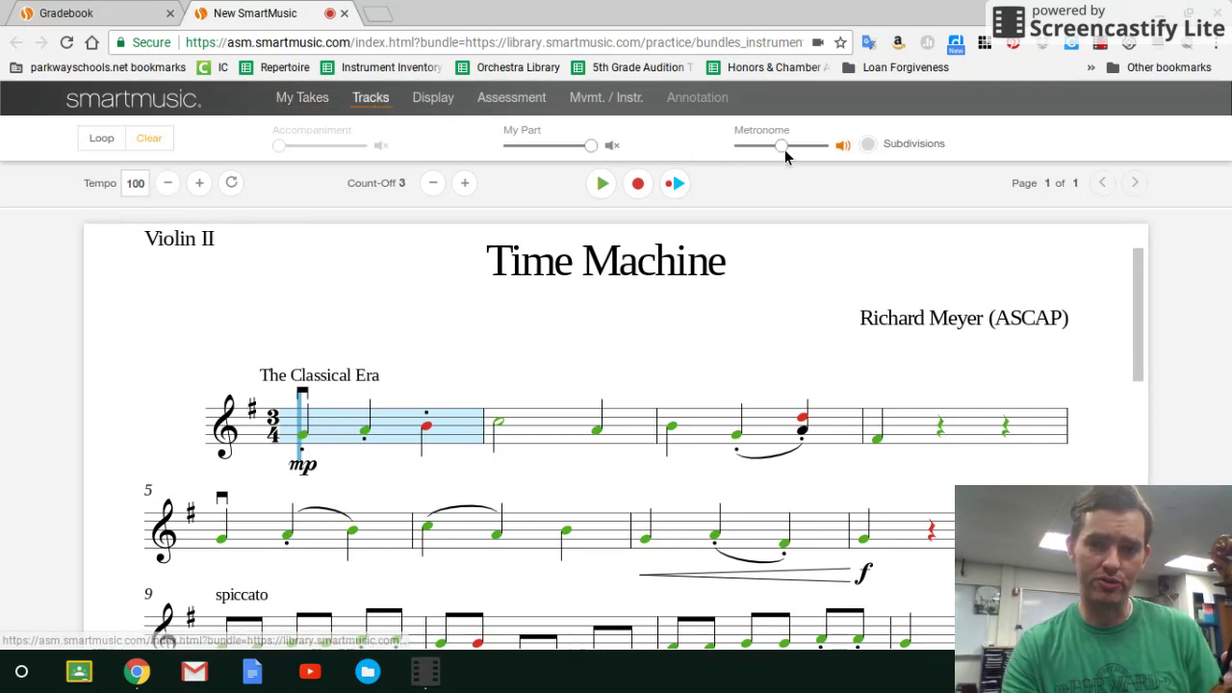
left_click(843, 146)
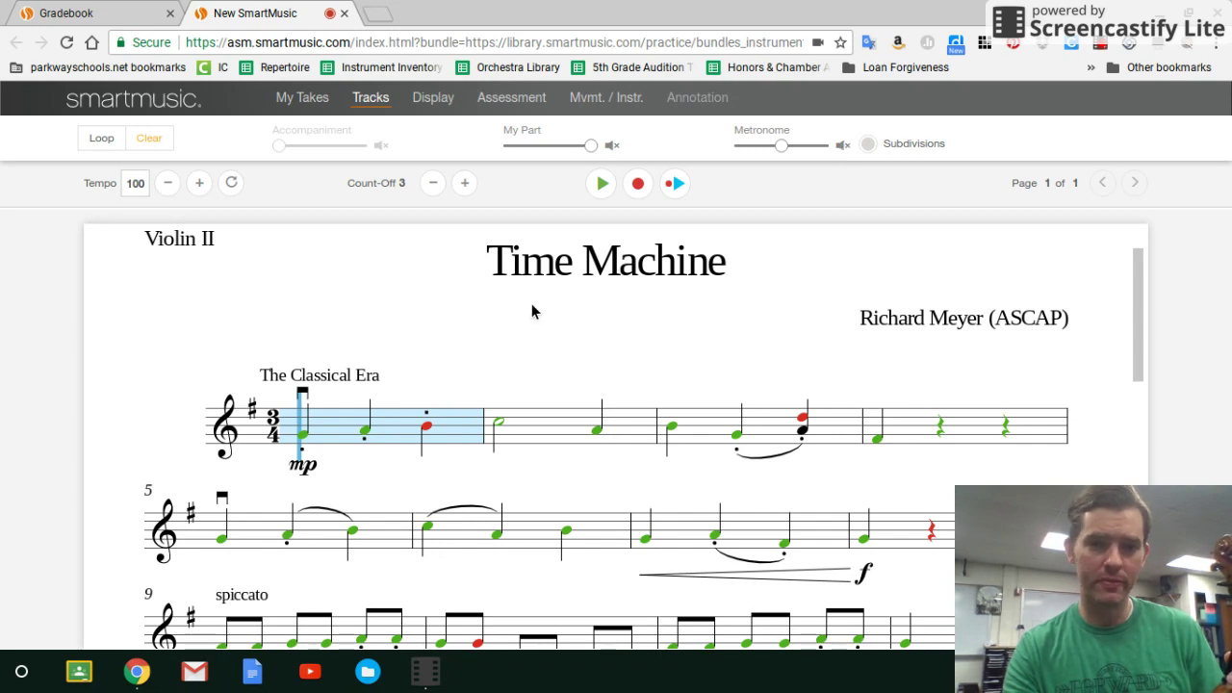
left_click(321, 101)
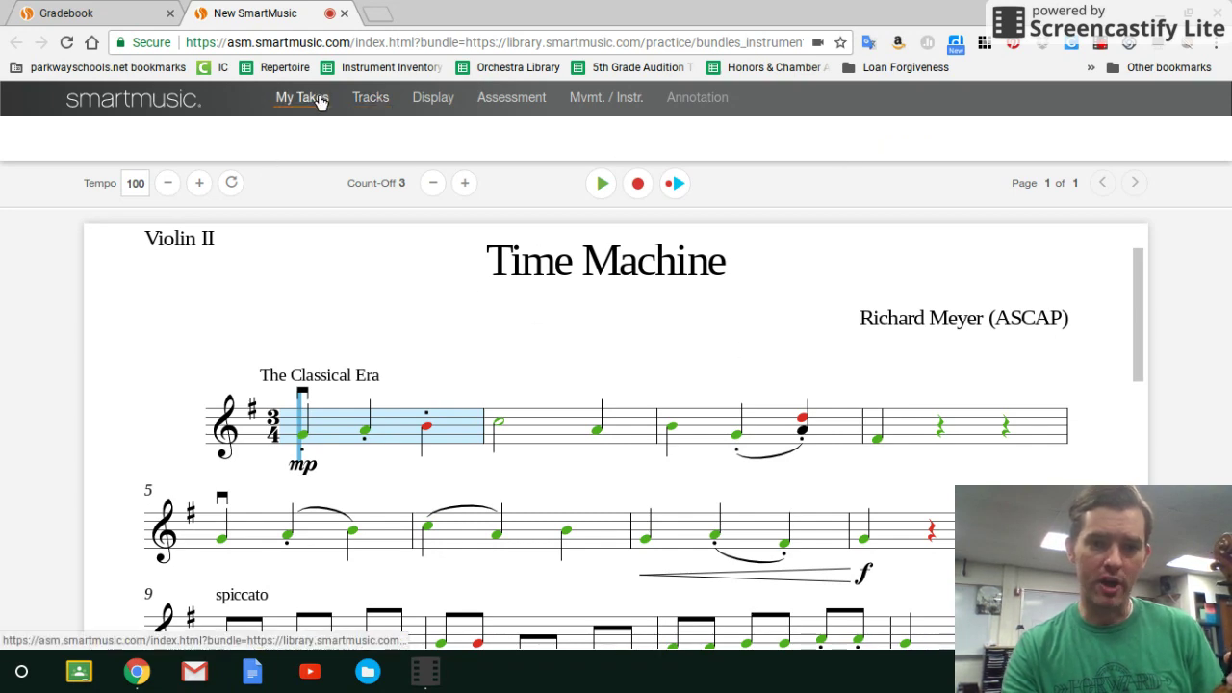
left_click(373, 104)
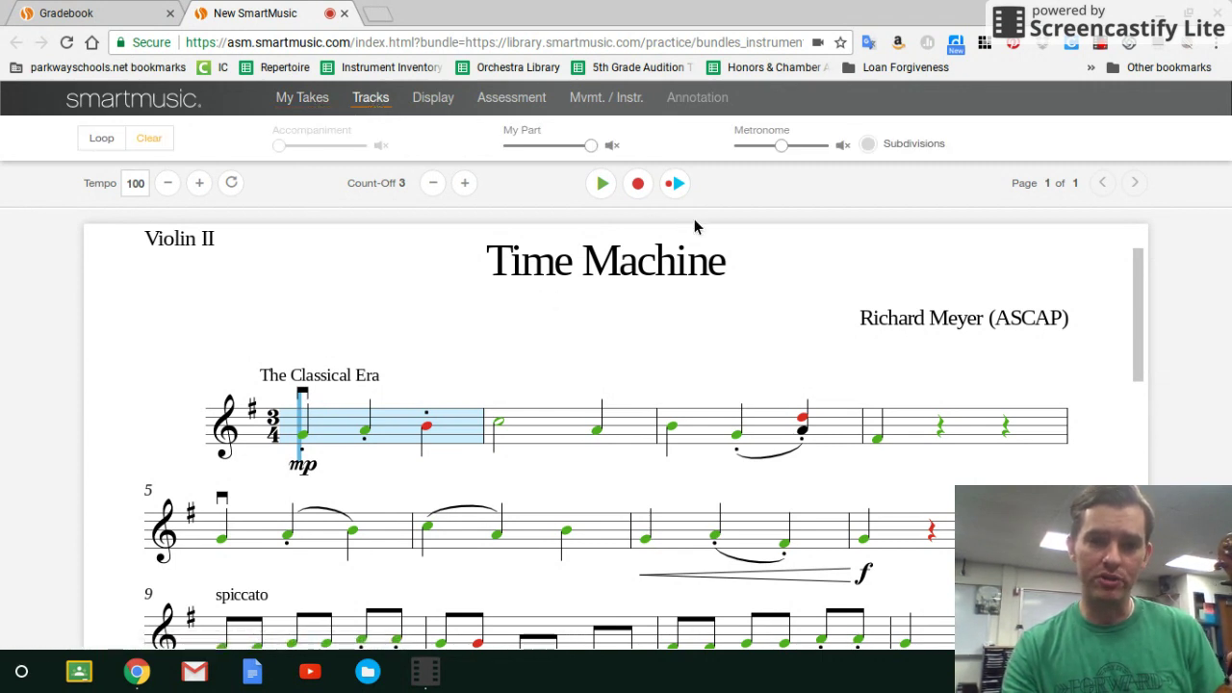
left_click(841, 147)
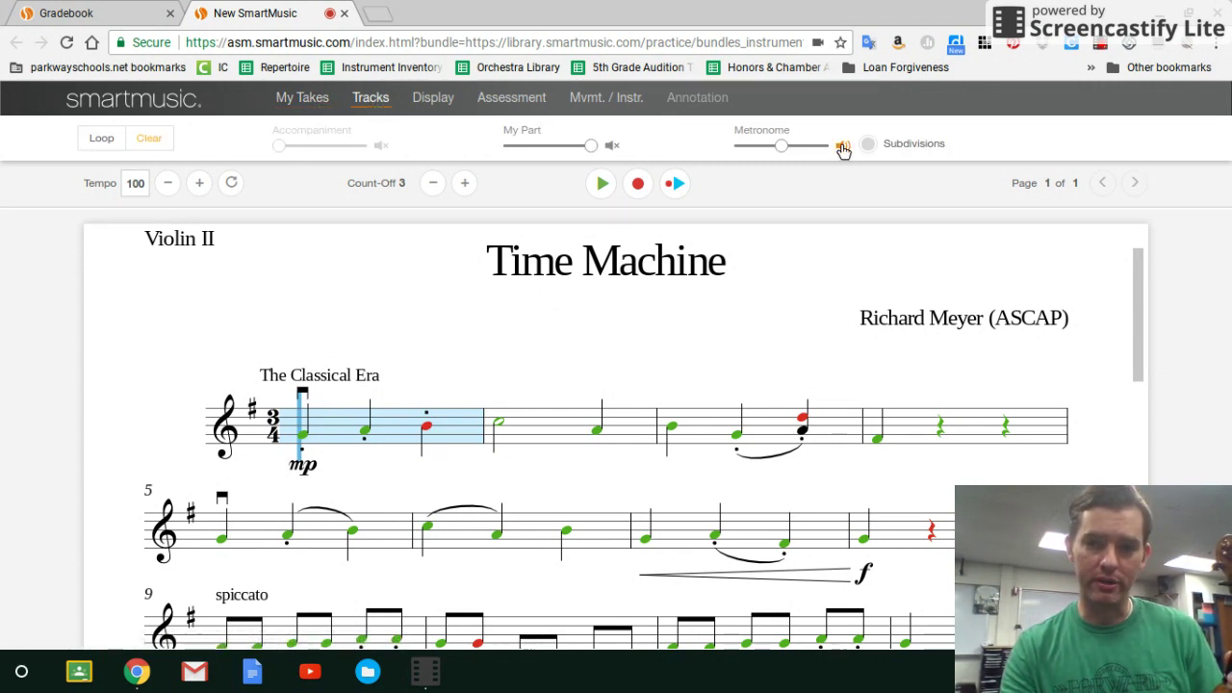
left_click(170, 184)
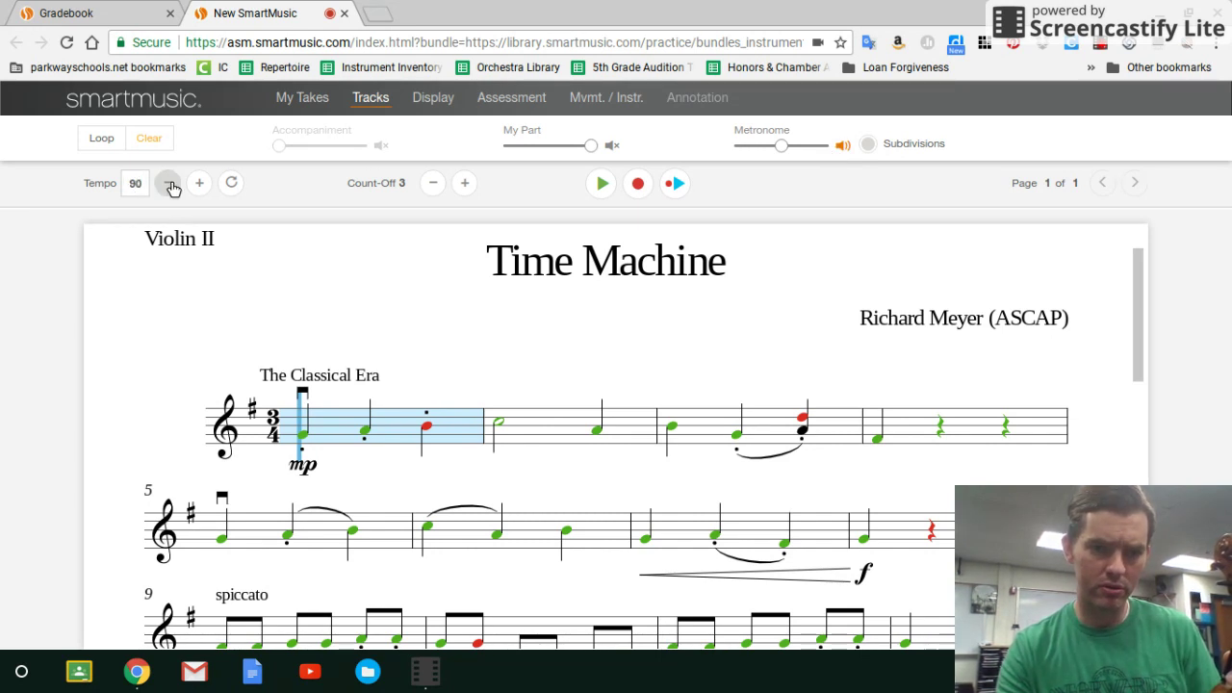
Loop measures 1–3 of Time Machine and slow the tempo to 80.
left_click(169, 184)
left_click(169, 184)
left_click(169, 184)
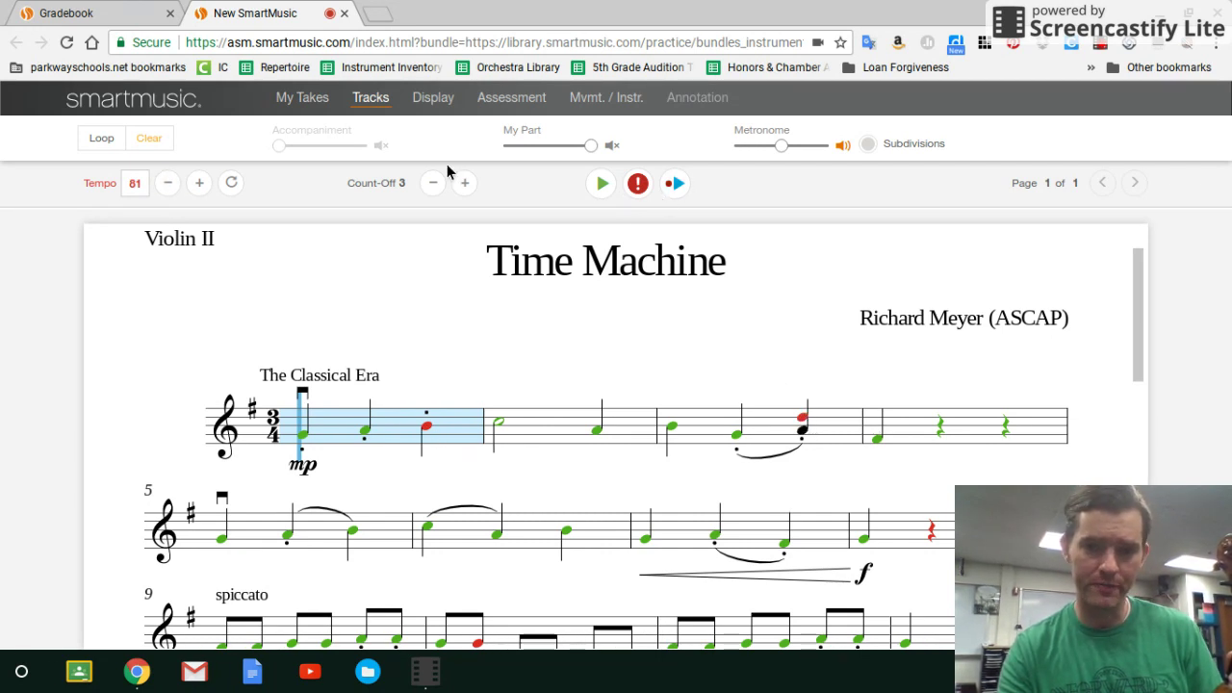
left_click(102, 139)
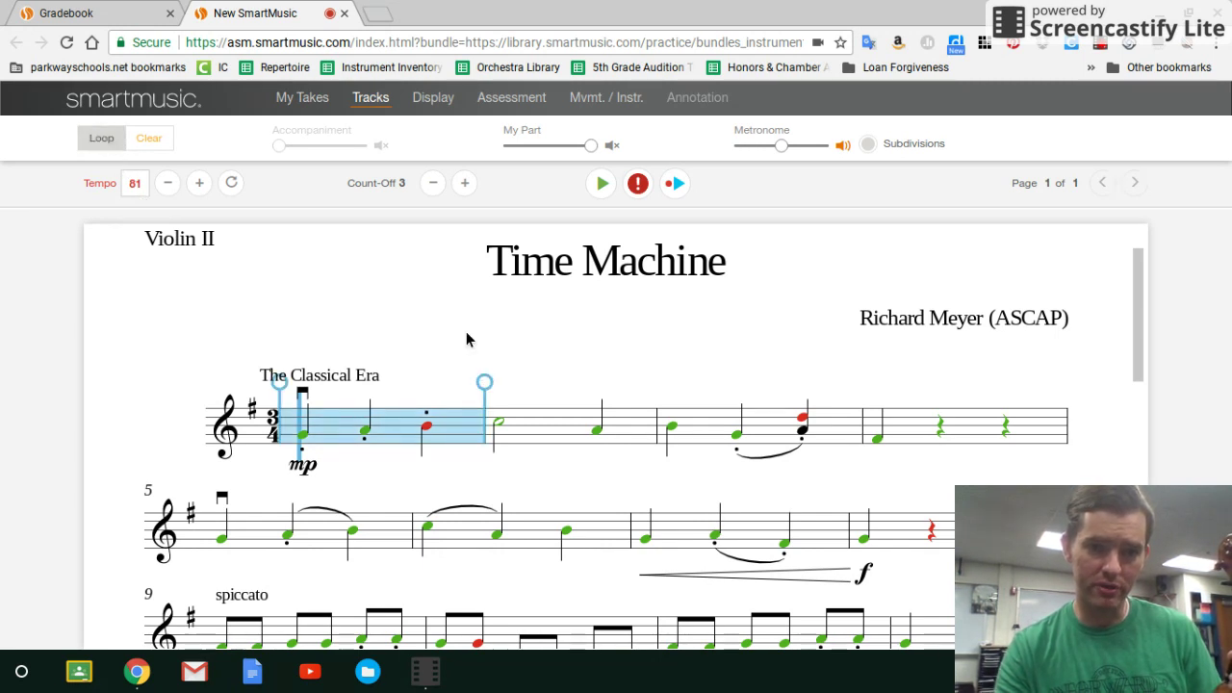
left_click(484, 384)
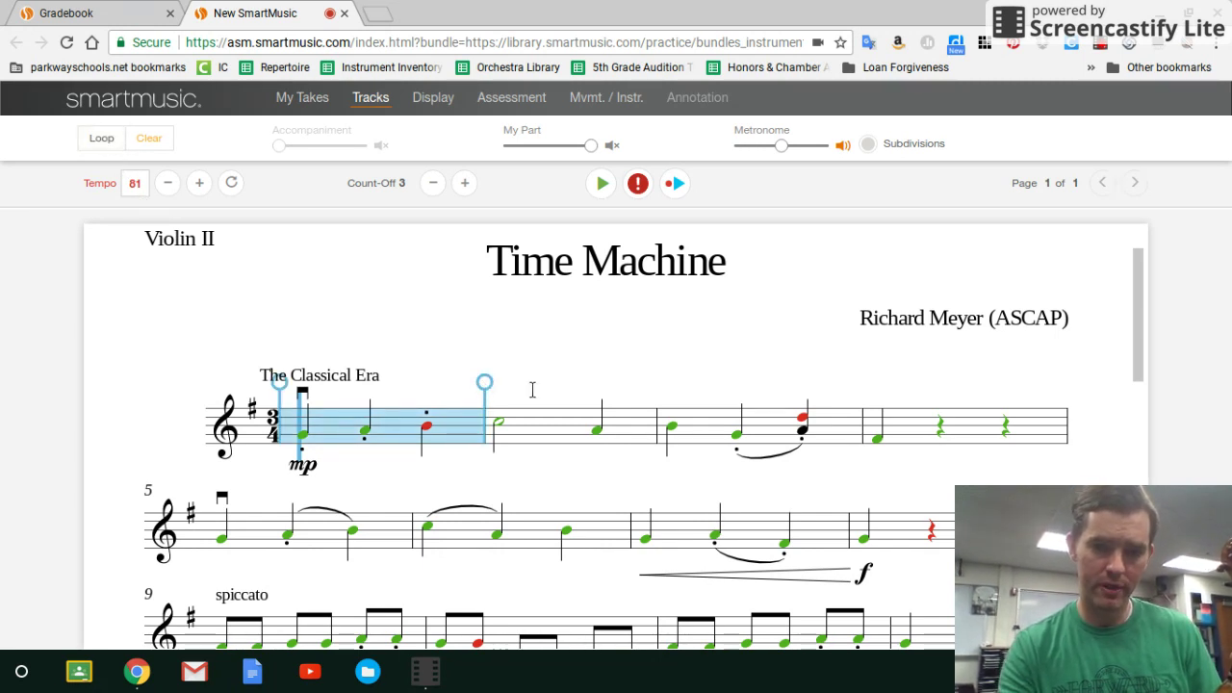
left_click_drag(532, 389, 833, 385)
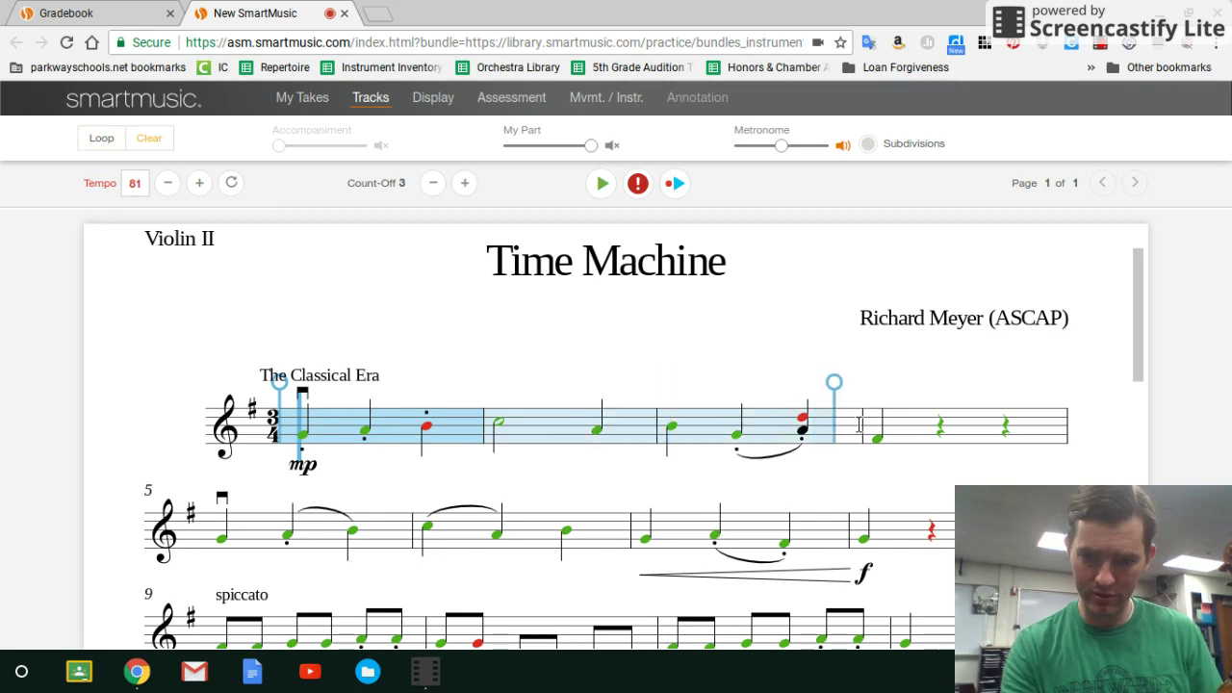
left_click_drag(859, 424, 862, 425)
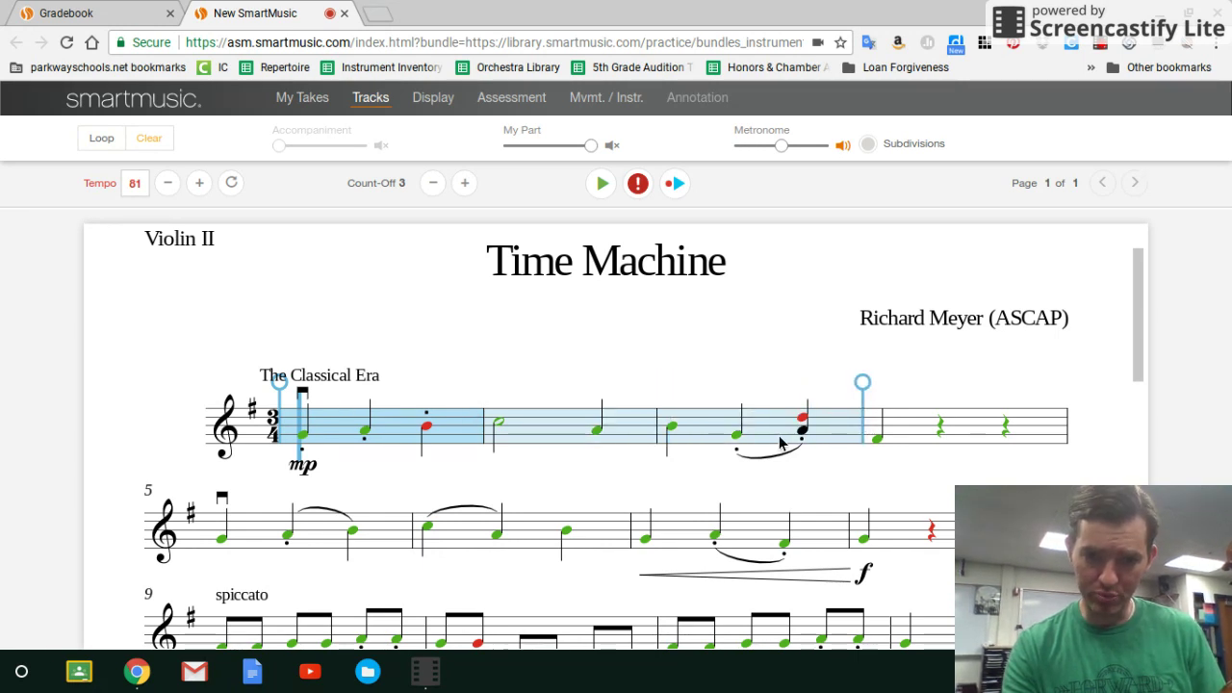
left_click(166, 184)
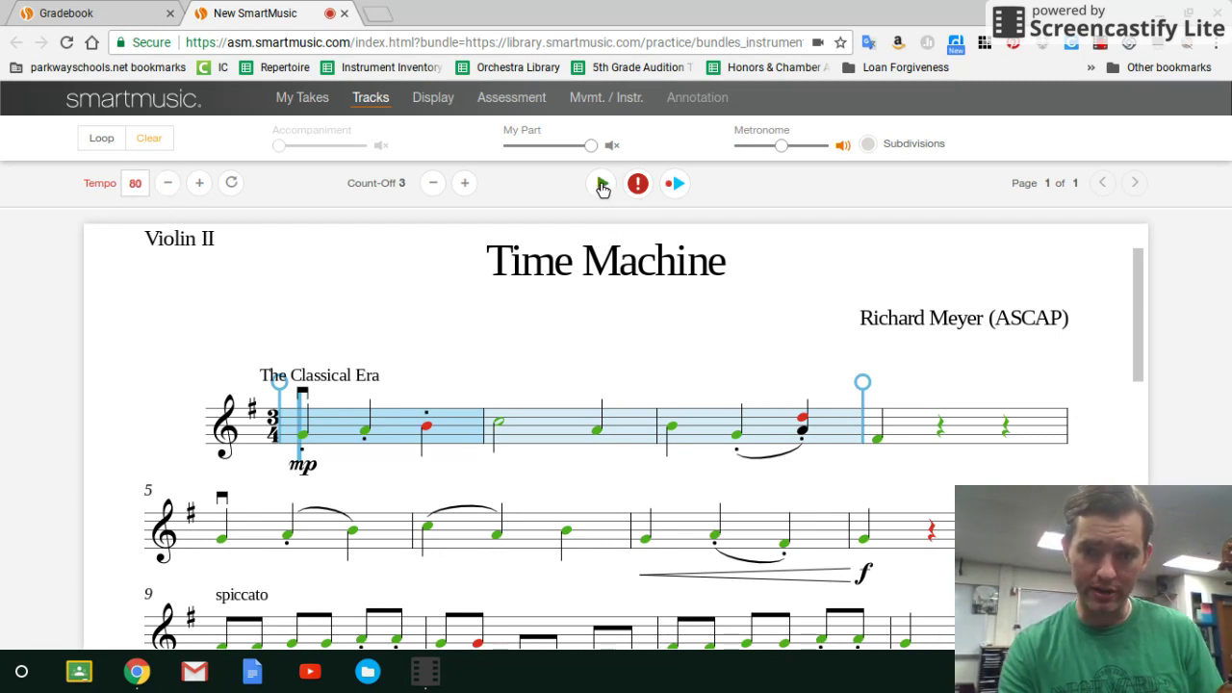
Unmute My Part, play the measures 1–3 loop at tempo 80, then extend the loop past measure 4.
left_click(611, 145)
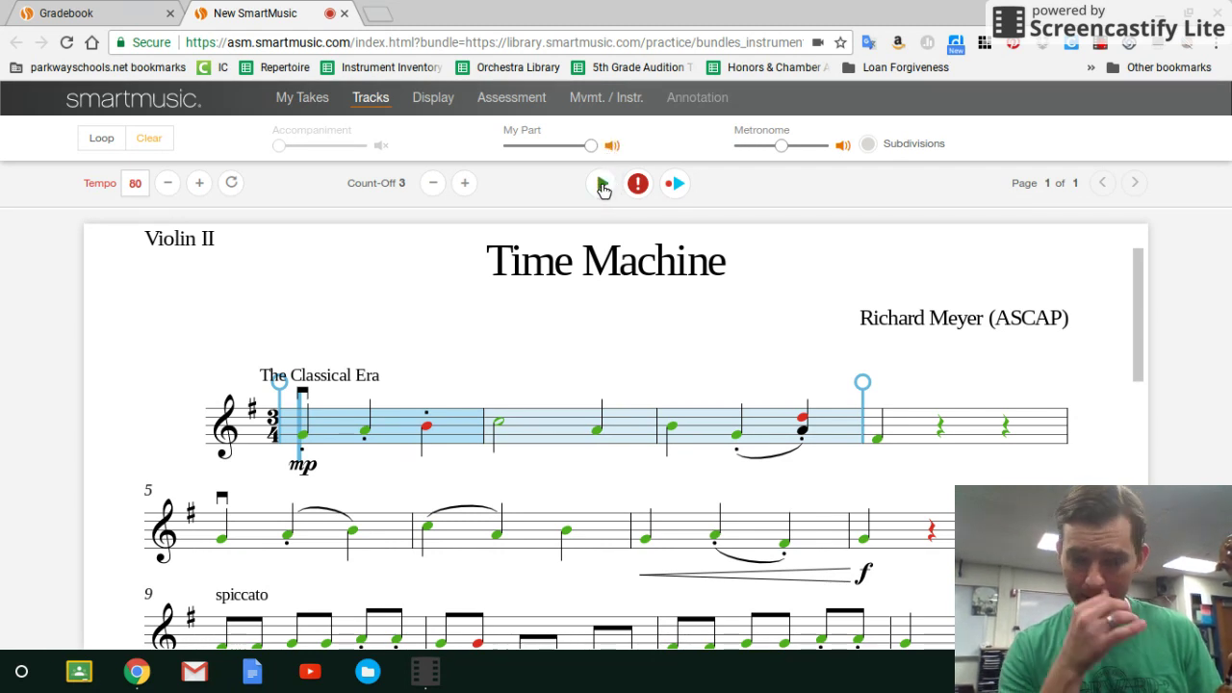
left_click(602, 185)
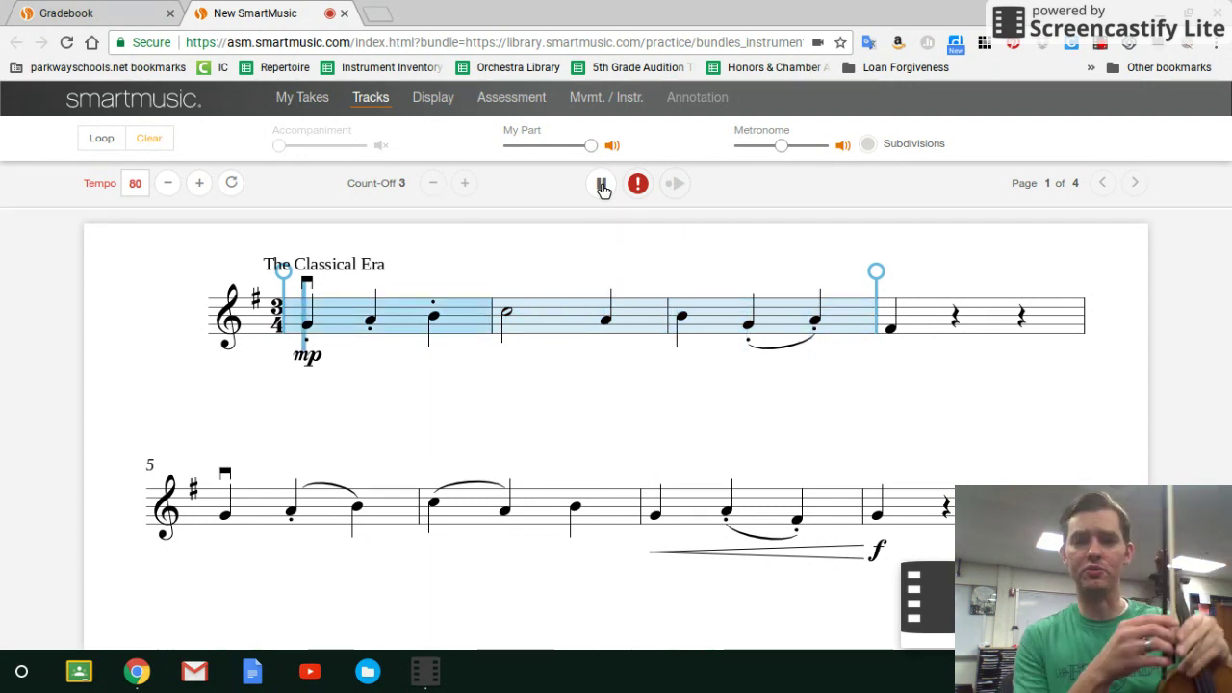
left_click(601, 184)
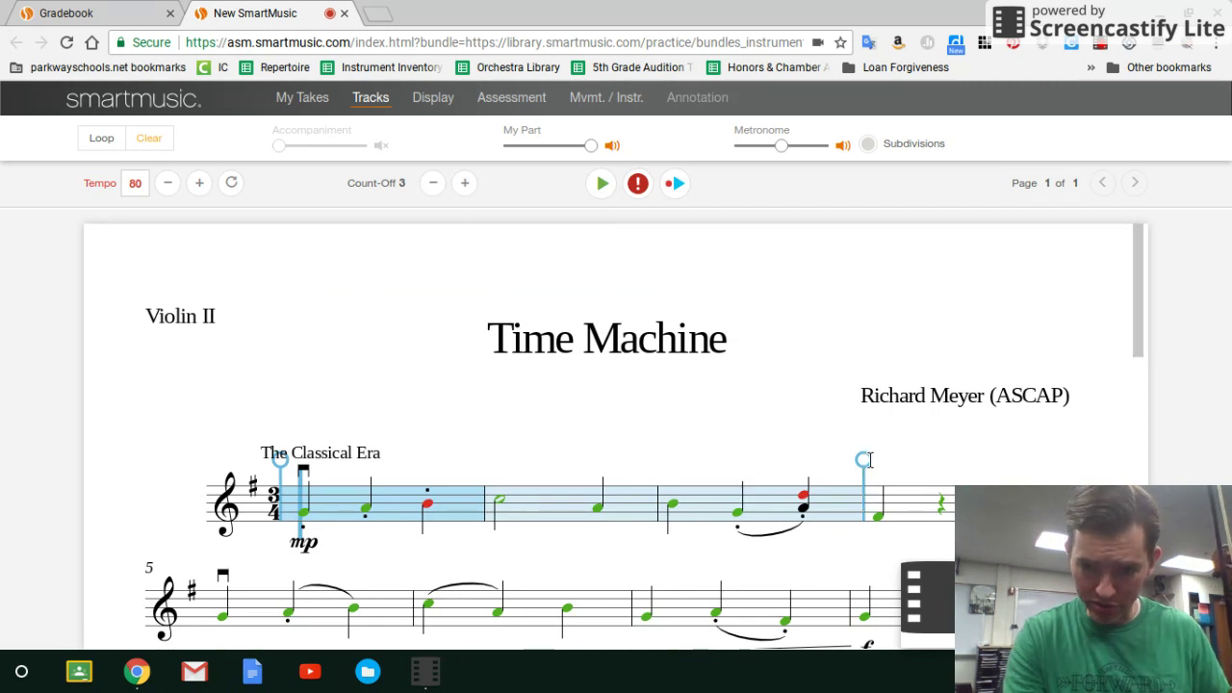
left_click_drag(864, 467, 1057, 475)
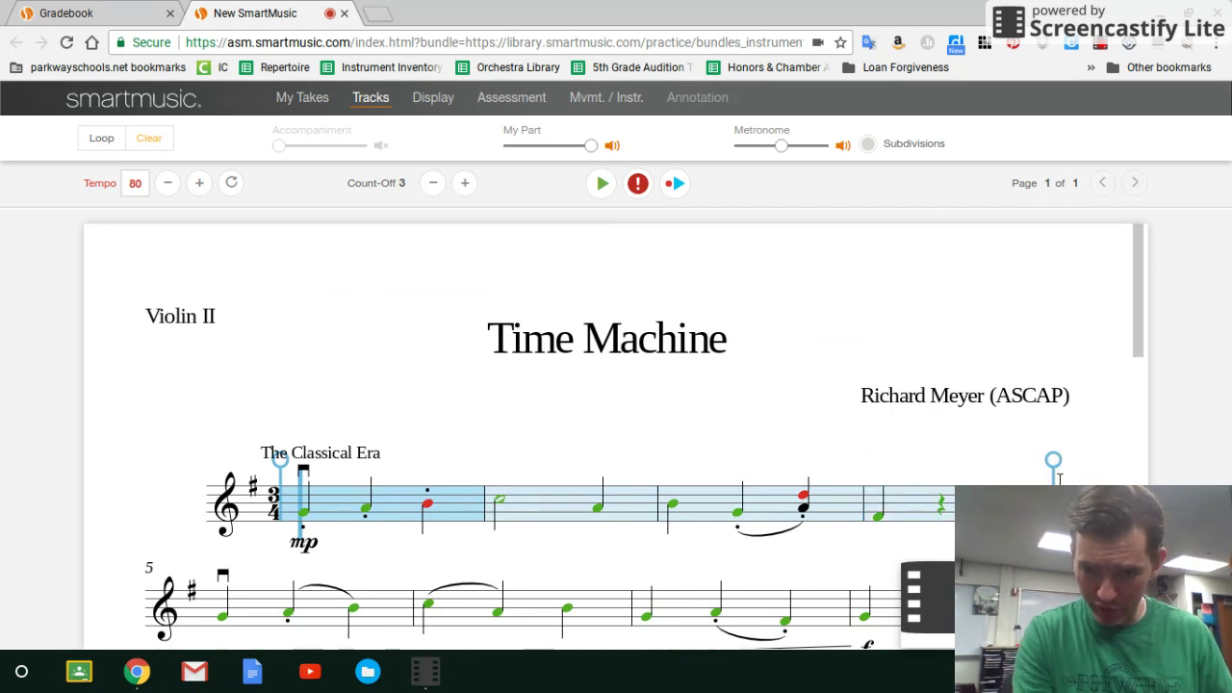